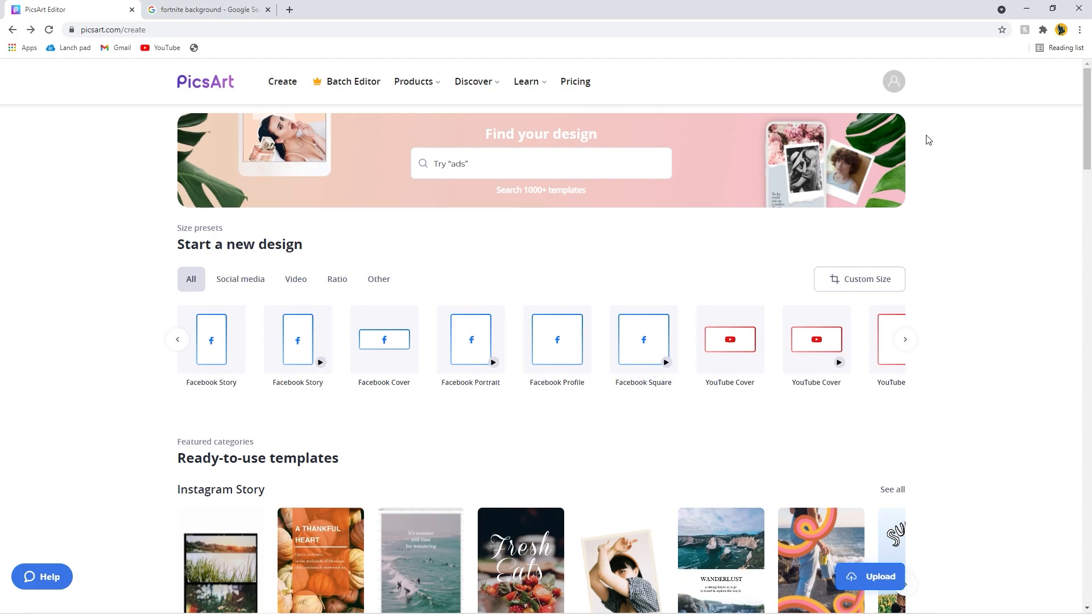
Create a custom-size design of 1280 × 720 px and dismiss the introductory tour
{"action": "left_click", "coordinate": [891, 273]}
{"action": "left_click", "coordinate": [649, 334]}
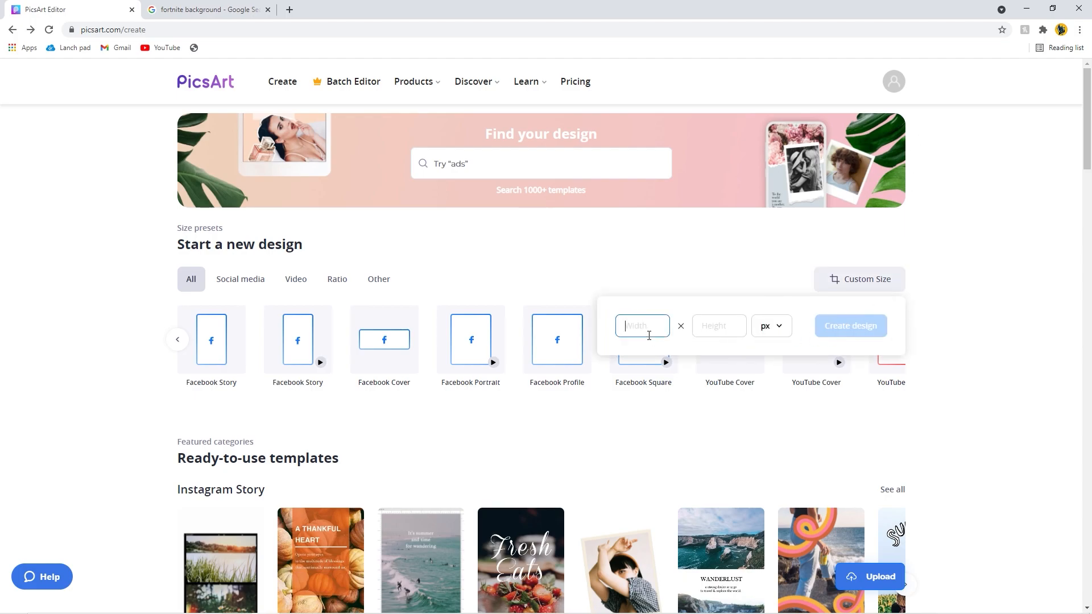
{"action": "type", "text": "1280"}
{"action": "left_click", "coordinate": [730, 326]}
{"action": "type", "text": "720"}
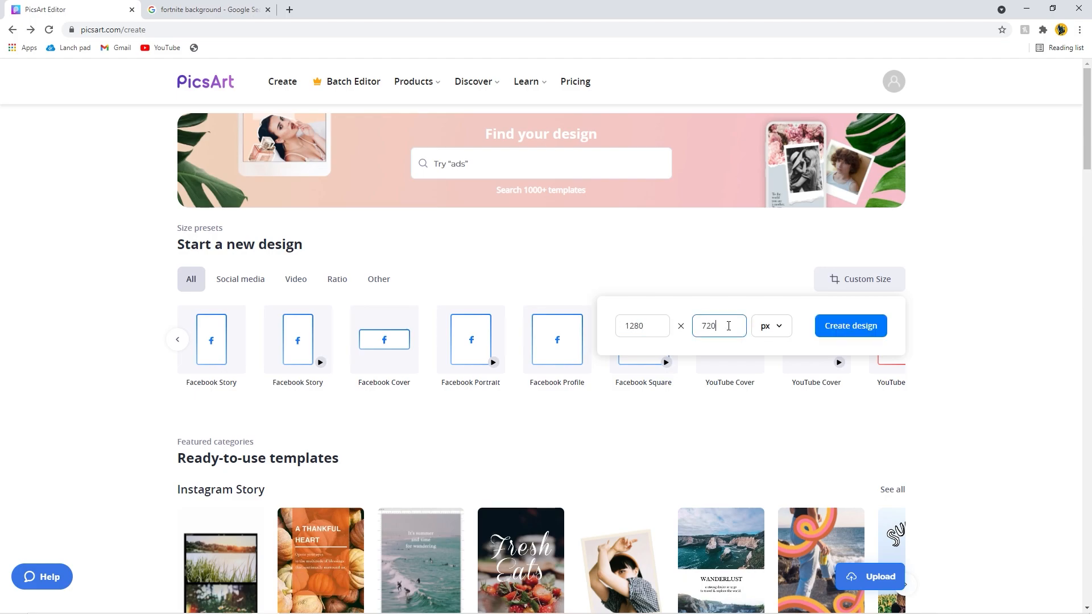
{"action": "left_click", "coordinate": [777, 329]}
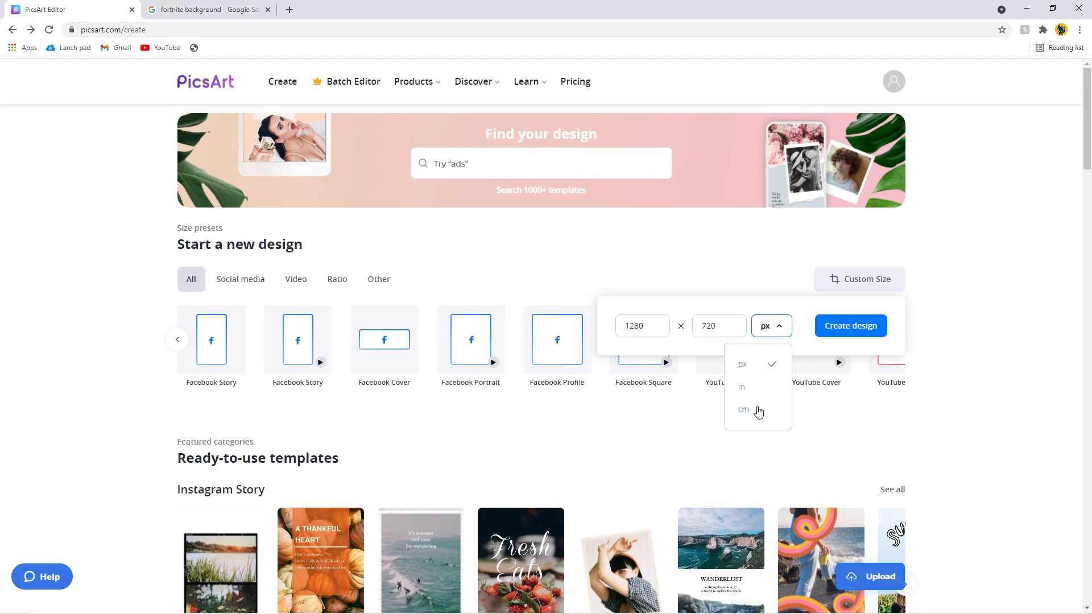
{"action": "left_click", "coordinate": [762, 364]}
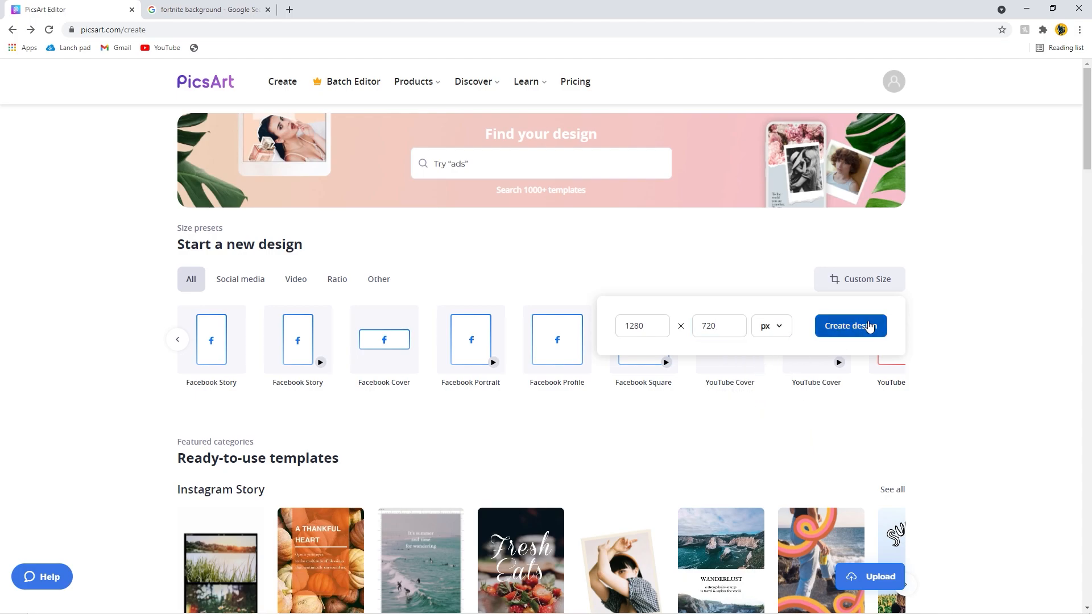
{"action": "left_click", "coordinate": [869, 325]}
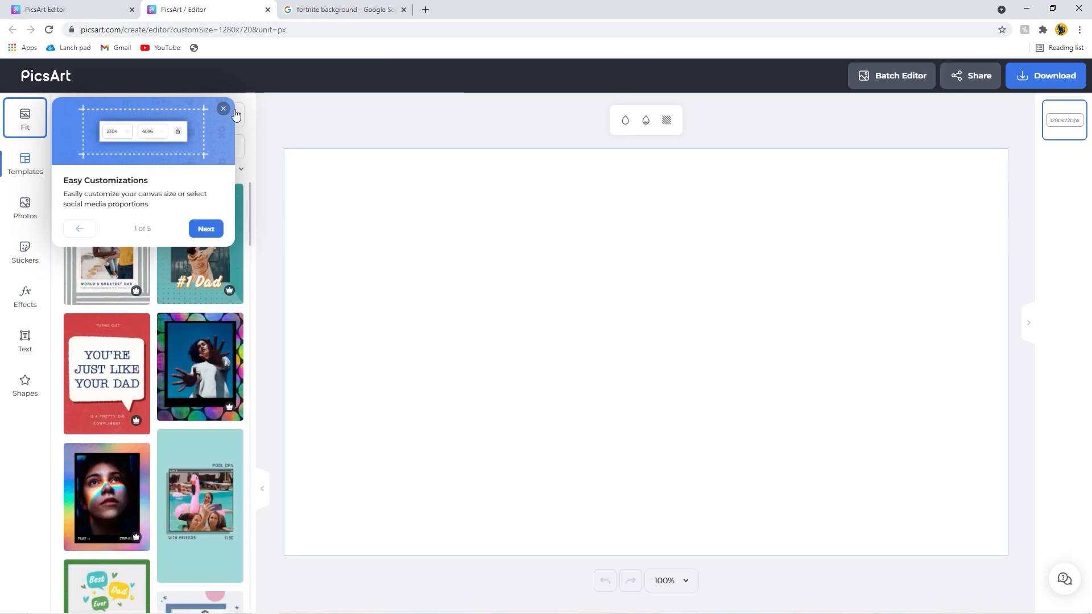
{"action": "left_click", "coordinate": [223, 108]}
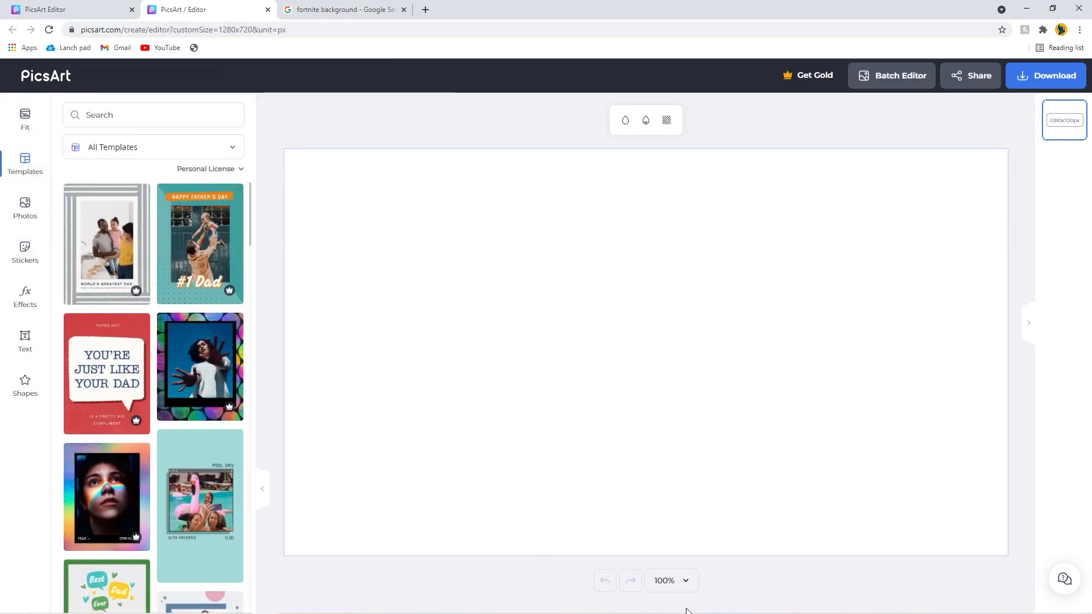
Switch to the Google Images results for "fortnite background" and save the grassy hills image with the dark blue and purple sky
{"action": "left_click", "coordinate": [29, 253]}
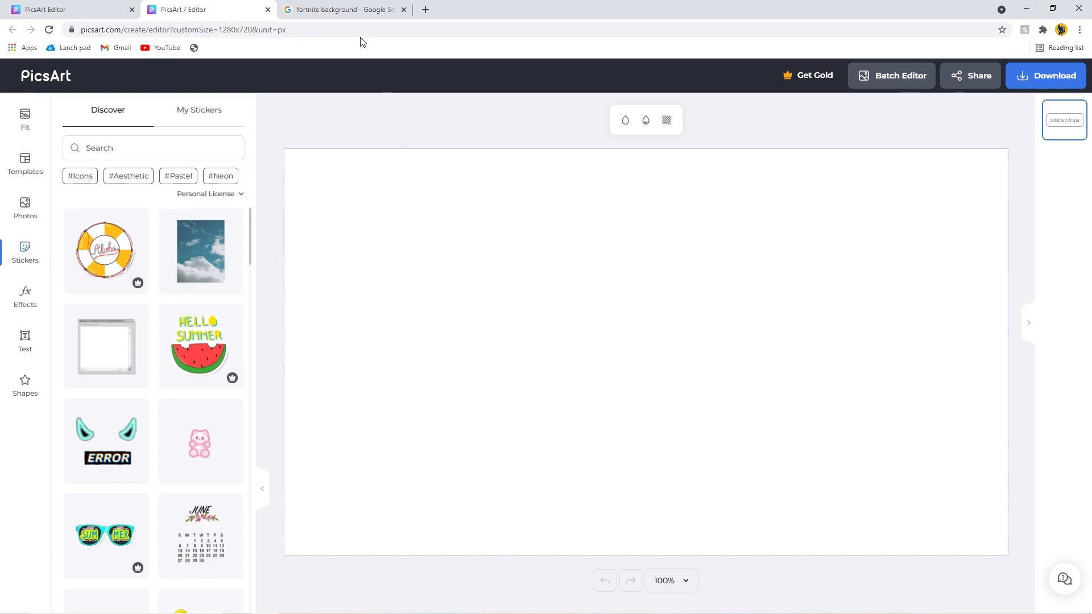
{"action": "left_click", "coordinate": [346, 9]}
{"action": "left_click_drag", "start_coordinate": [188, 85], "coordinate": [66, 108]}
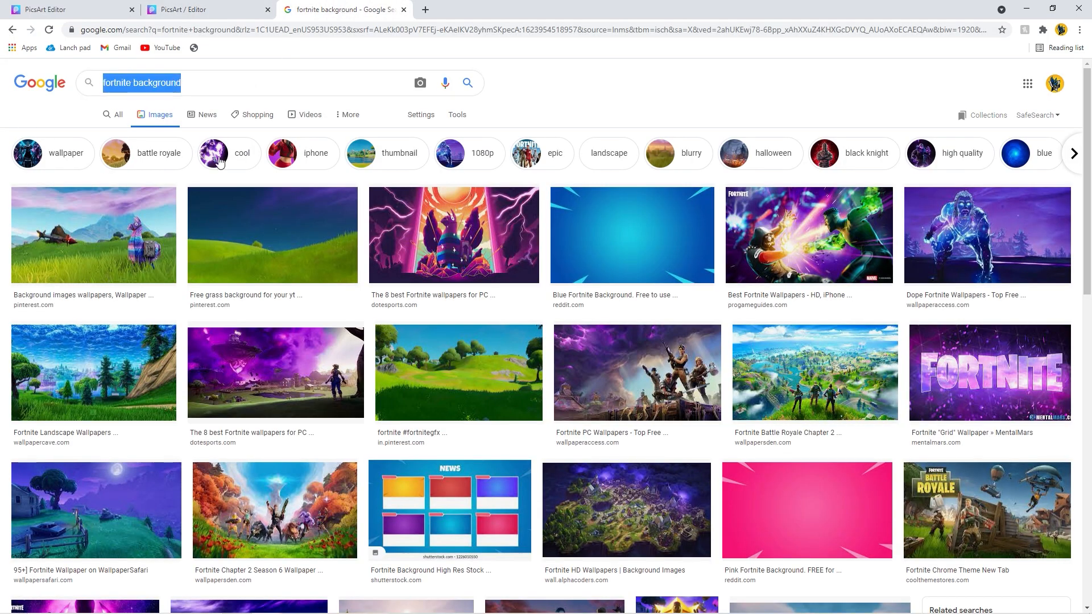
{"action": "left_click", "coordinate": [68, 112]}
{"action": "left_click", "coordinate": [248, 279]}
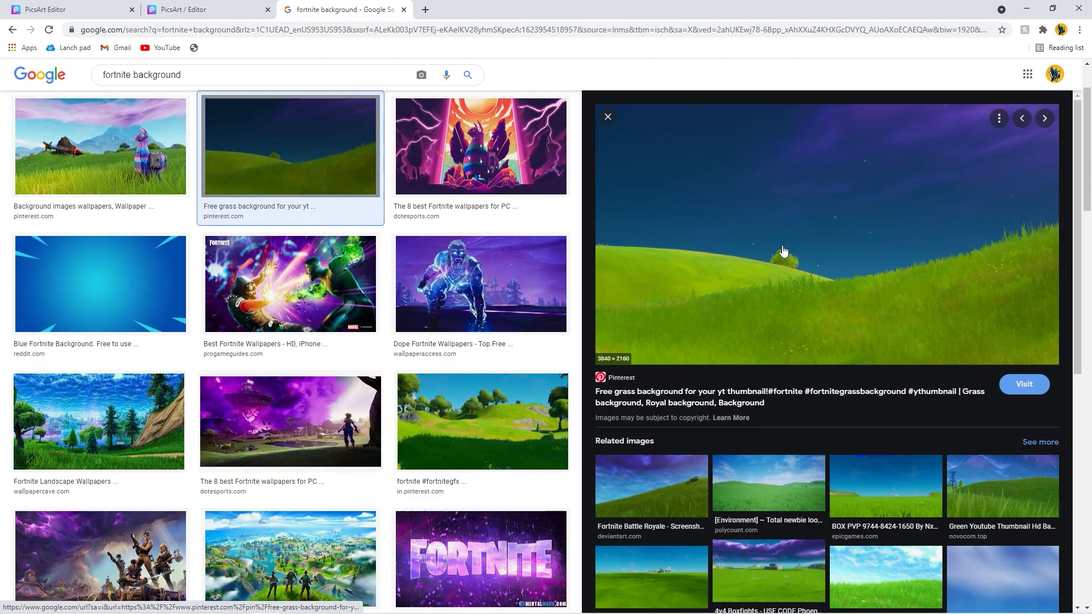
{"action": "right_click", "coordinate": [783, 251]}
{"action": "left_click", "coordinate": [808, 365]}
Return to the PicsArt editor and place the grass background from the uploaded photos on the canvas
{"action": "left_click", "coordinate": [205, 9]}
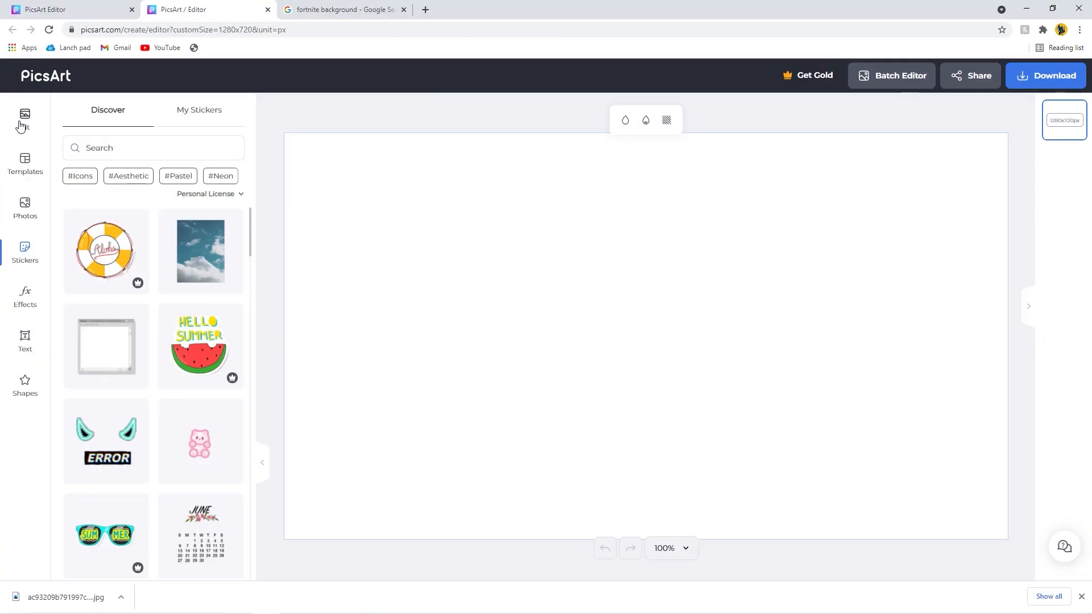
{"action": "left_click", "coordinate": [37, 210]}
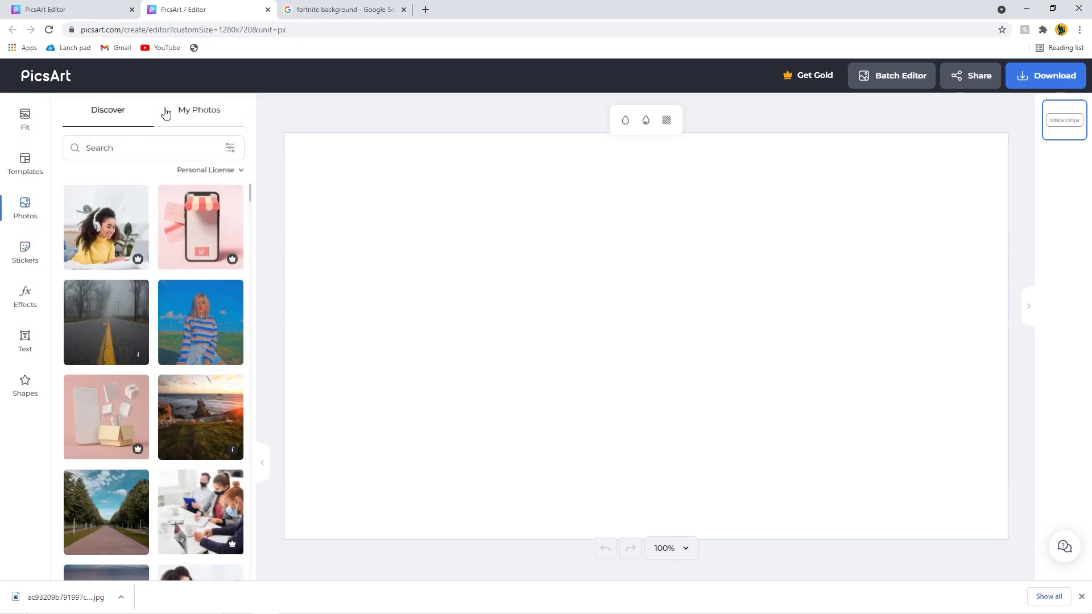
{"action": "left_click", "coordinate": [170, 110]}
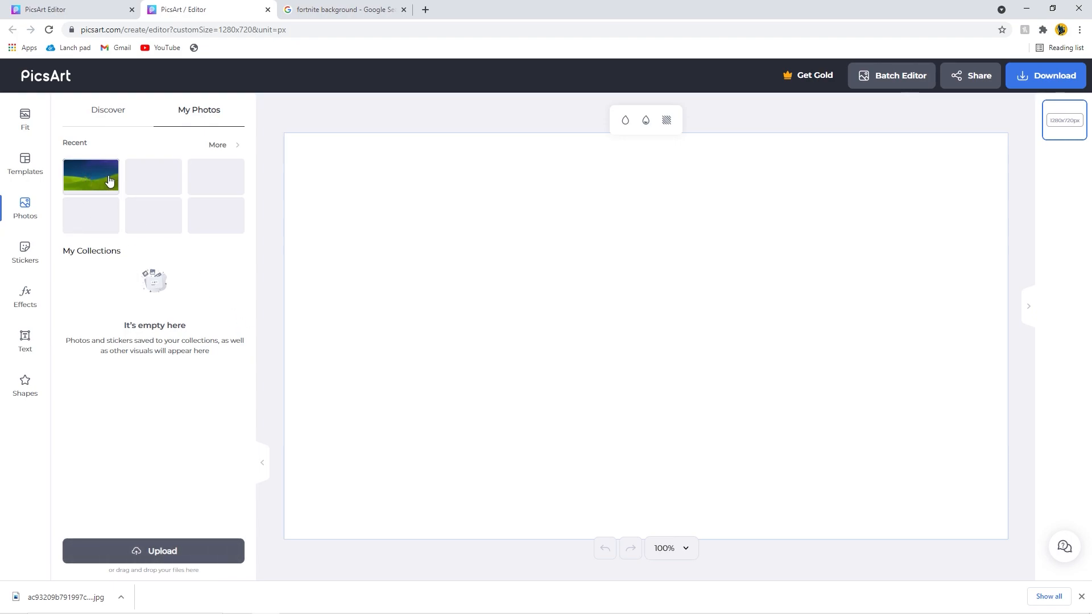
{"action": "left_click_drag", "start_coordinate": [110, 181], "coordinate": [459, 272]}
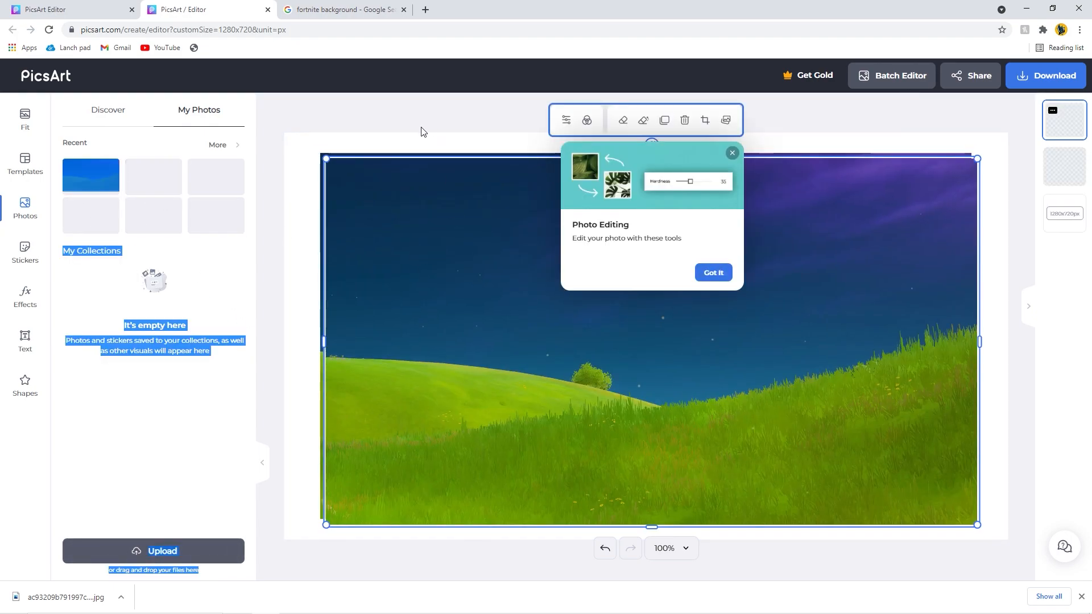
Enlarge the upper grass background photo so it covers the whole canvas, and dismiss the photo editing tip
{"action": "left_click", "coordinate": [29, 263]}
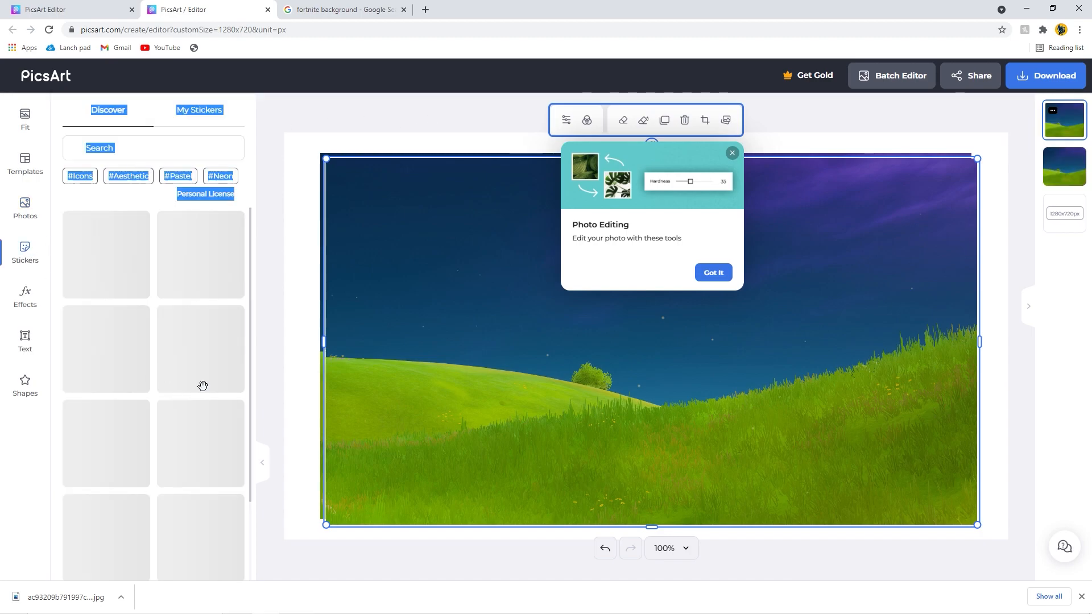
{"action": "left_click", "coordinate": [293, 165]}
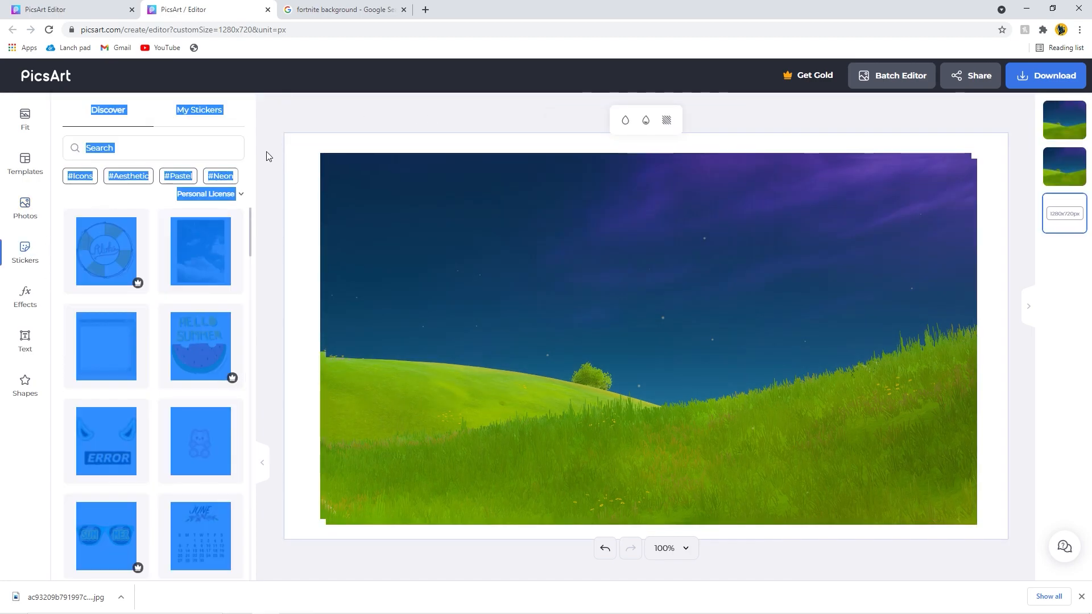
{"action": "left_click", "coordinate": [353, 165]}
{"action": "left_click_drag", "start_coordinate": [322, 154], "coordinate": [282, 134]}
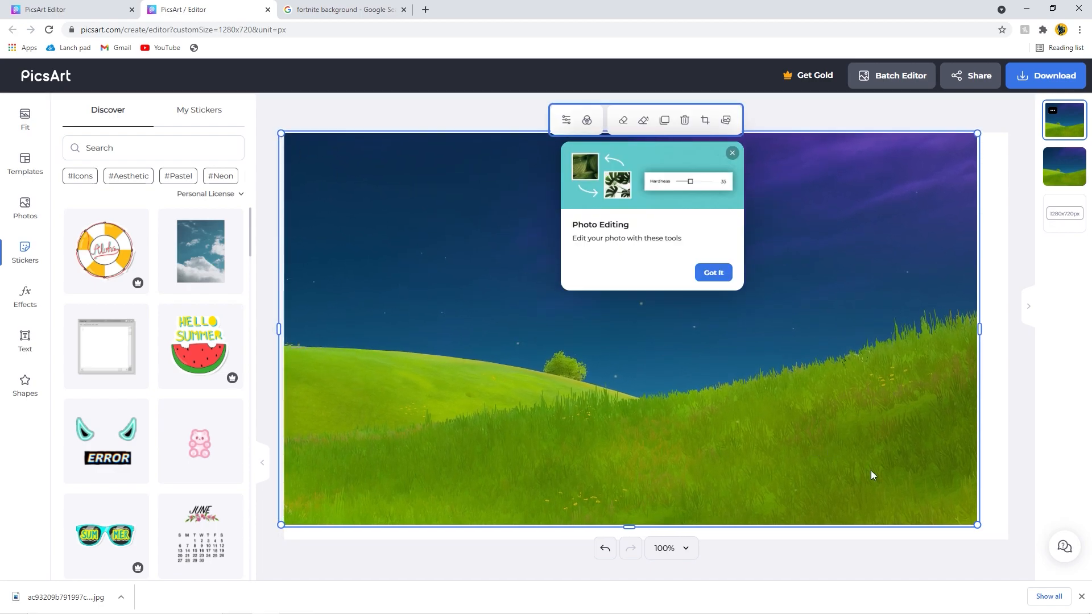
{"action": "left_click_drag", "start_coordinate": [978, 527], "coordinate": [1018, 547]}
{"action": "left_click_drag", "start_coordinate": [876, 378], "coordinate": [880, 376]}
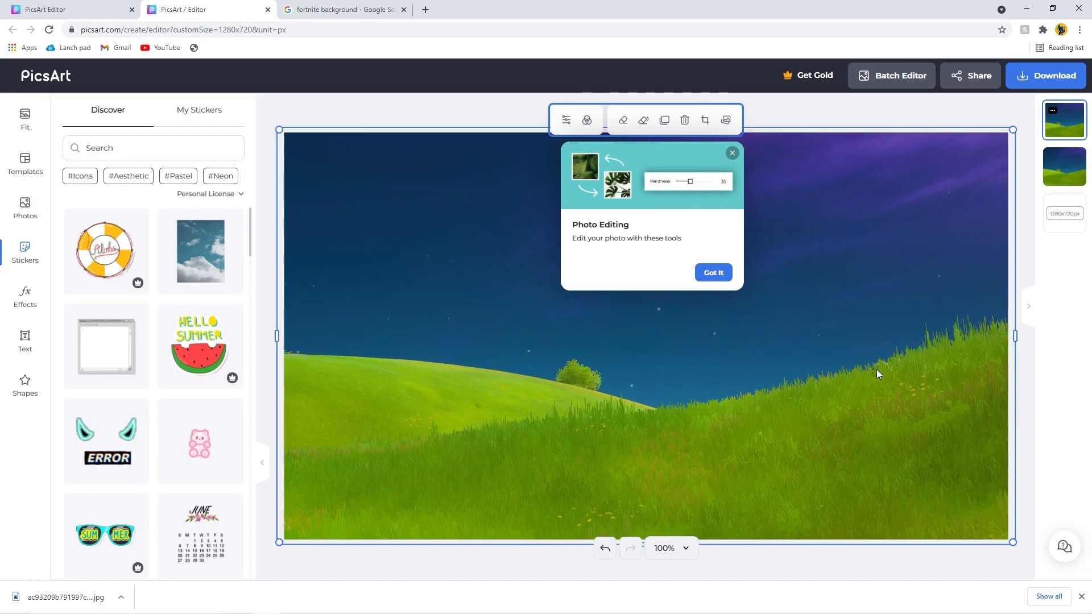
{"action": "left_click", "coordinate": [732, 154]}
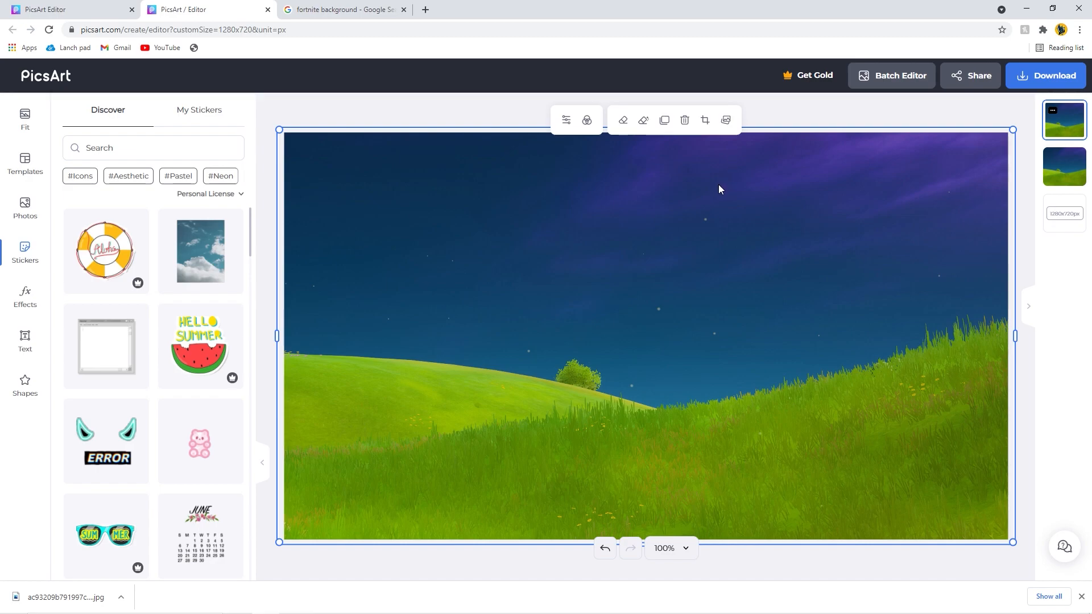
Search the stickers for "fortnite" and add the female character carrying a sniper rifle to the canvas
{"action": "left_click", "coordinate": [119, 155]}
{"action": "left_click", "coordinate": [116, 155]}
{"action": "type", "text": "fortnite"}
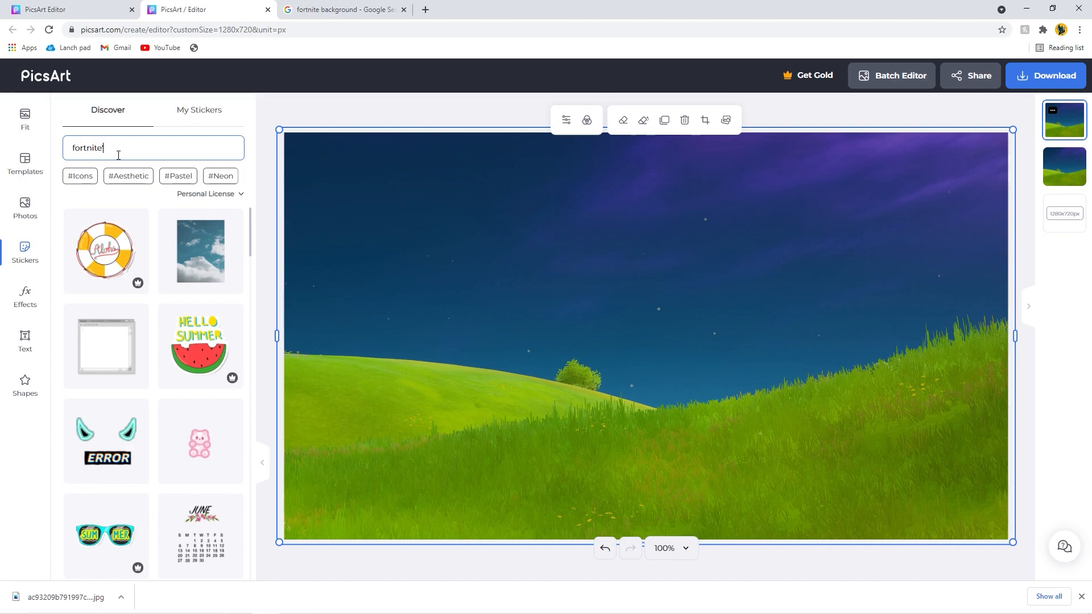
{"action": "key", "text": "Return"}
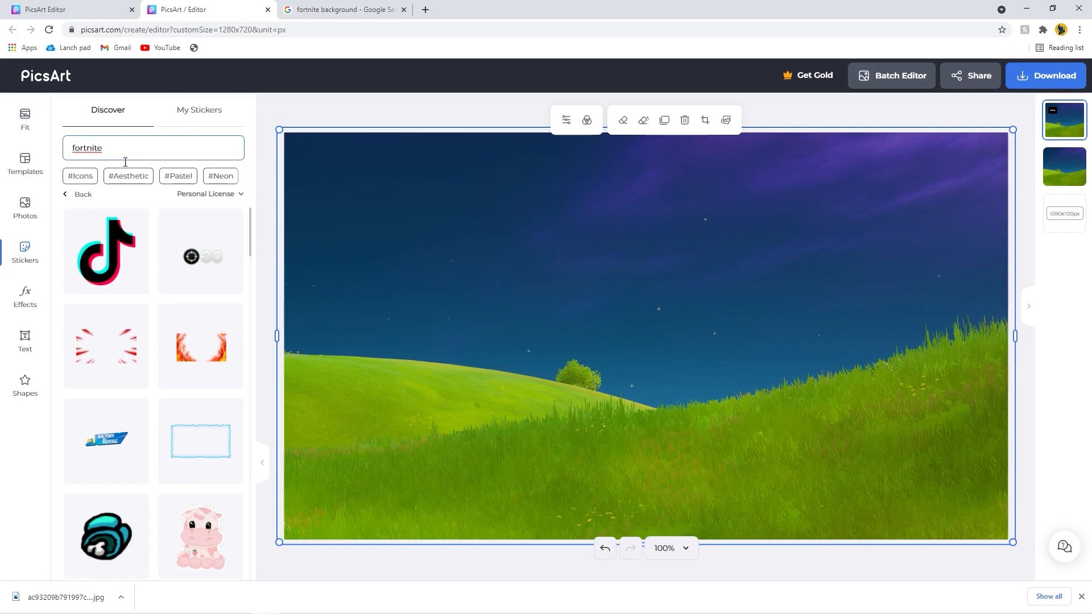
{"action": "scroll", "coordinate": [215, 309], "scroll_direction": "down", "scroll_amount": 3}
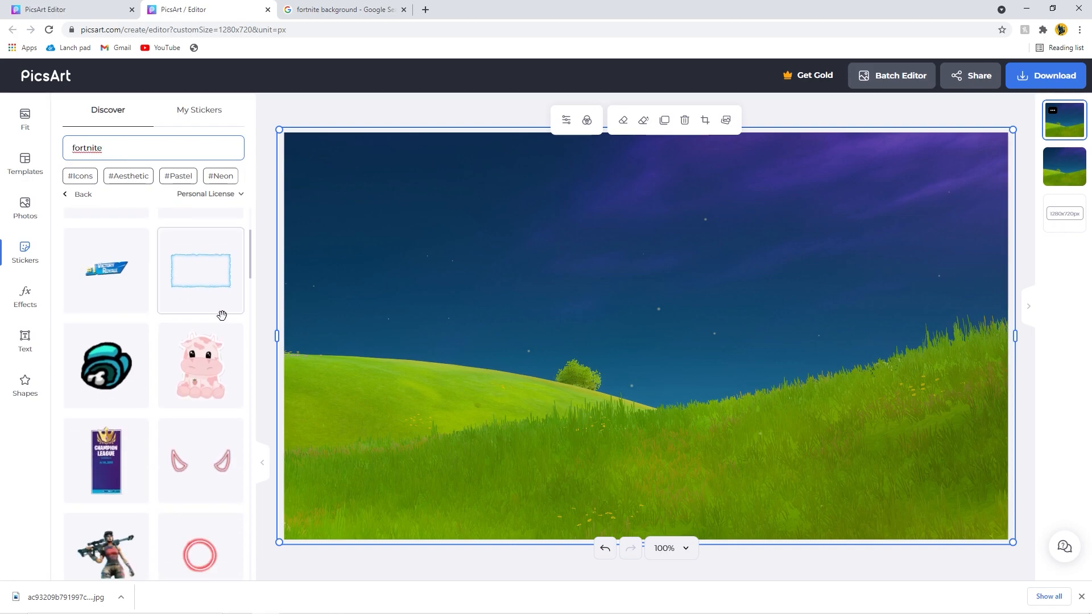
{"action": "scroll", "coordinate": [199, 329], "scroll_direction": "down", "scroll_amount": 4}
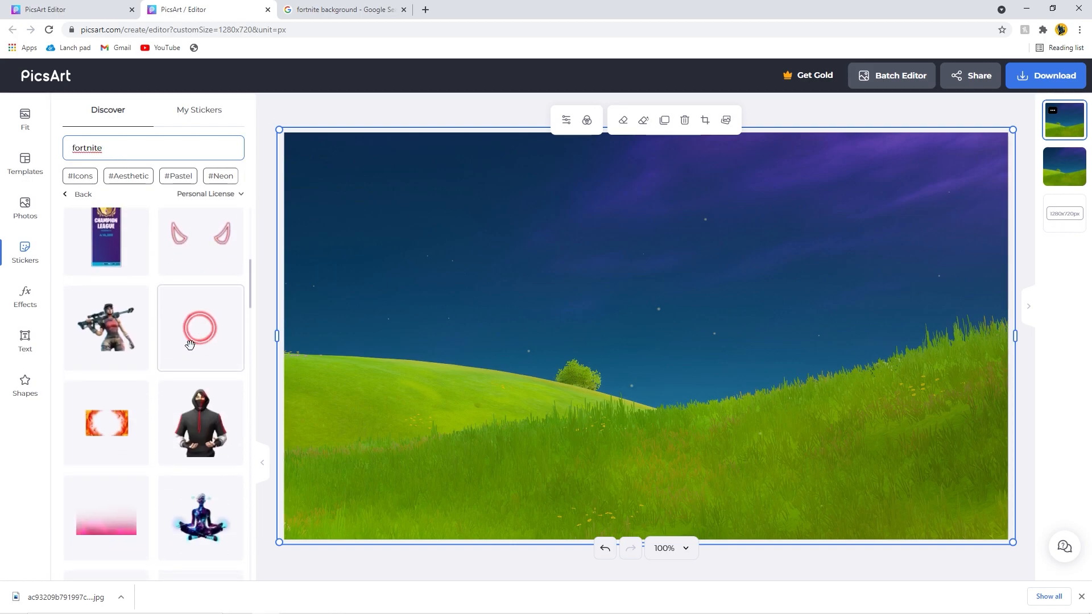
{"action": "left_click", "coordinate": [106, 332]}
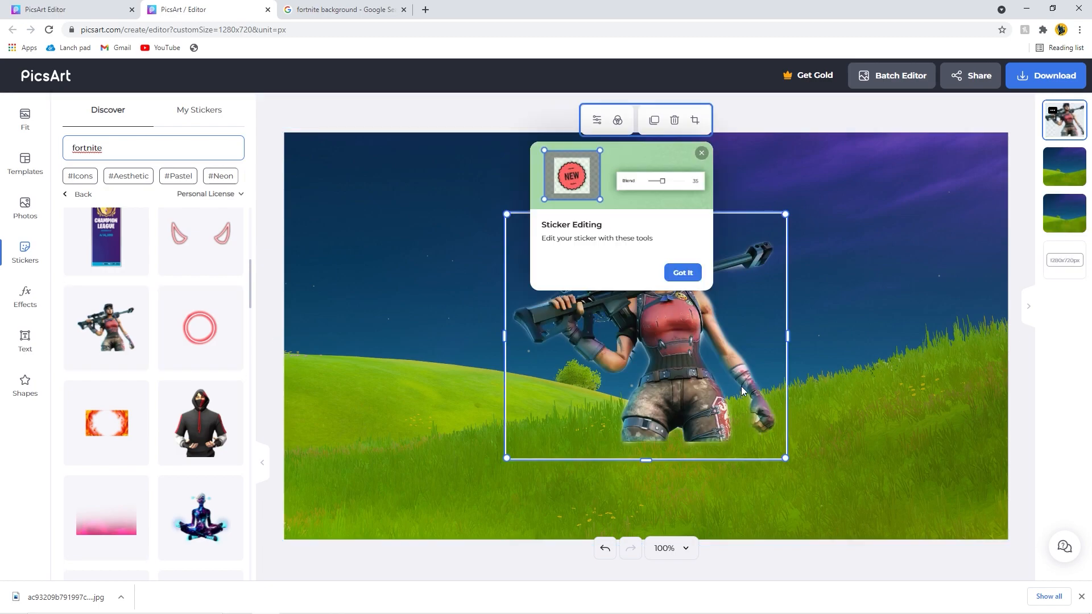
Enlarge the character sticker to nearly the canvas height and position it near the centre with its legs meeting the lower edge
{"action": "left_click", "coordinate": [681, 269]}
{"action": "left_click_drag", "start_coordinate": [786, 459], "coordinate": [888, 554]}
{"action": "left_click_drag", "start_coordinate": [507, 214], "coordinate": [402, 167]}
{"action": "left_click_drag", "start_coordinate": [705, 300], "coordinate": [661, 327]}
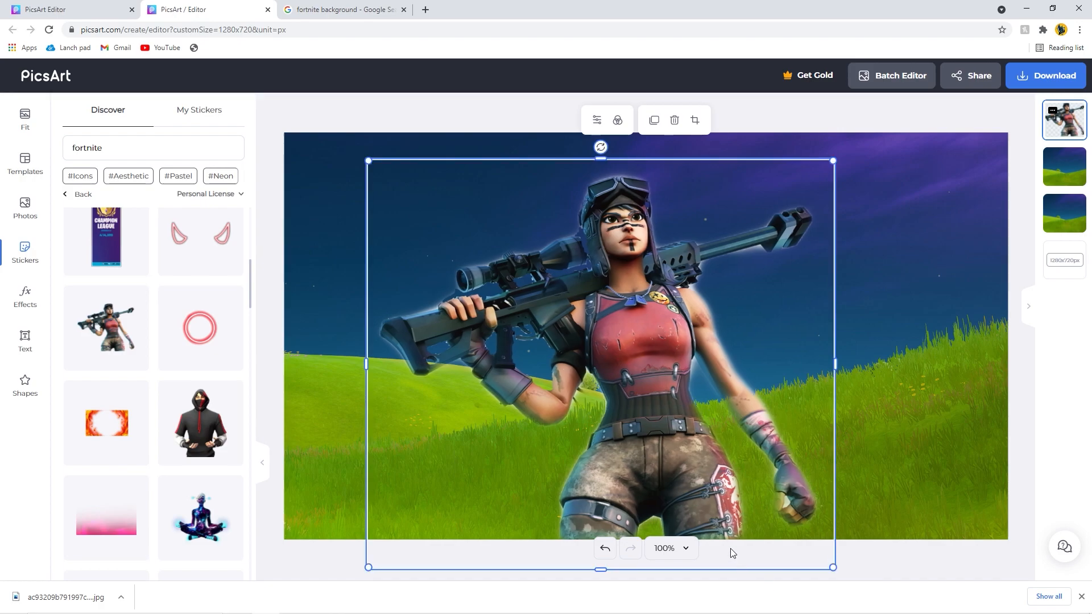
{"action": "left_click_drag", "start_coordinate": [719, 528], "coordinate": [717, 517]}
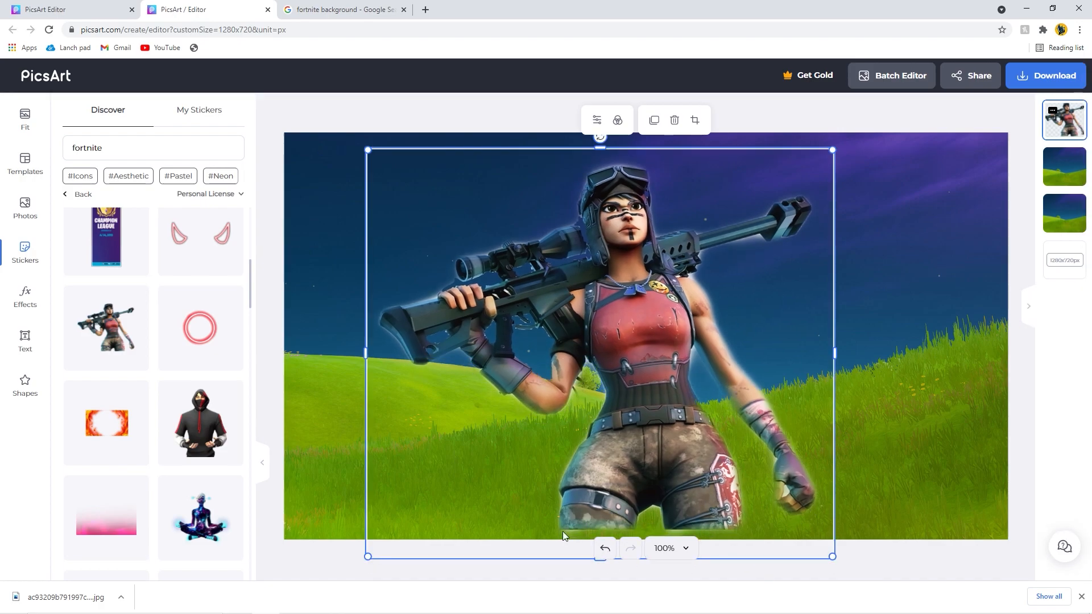
{"action": "left_click_drag", "start_coordinate": [692, 418], "coordinate": [686, 435]}
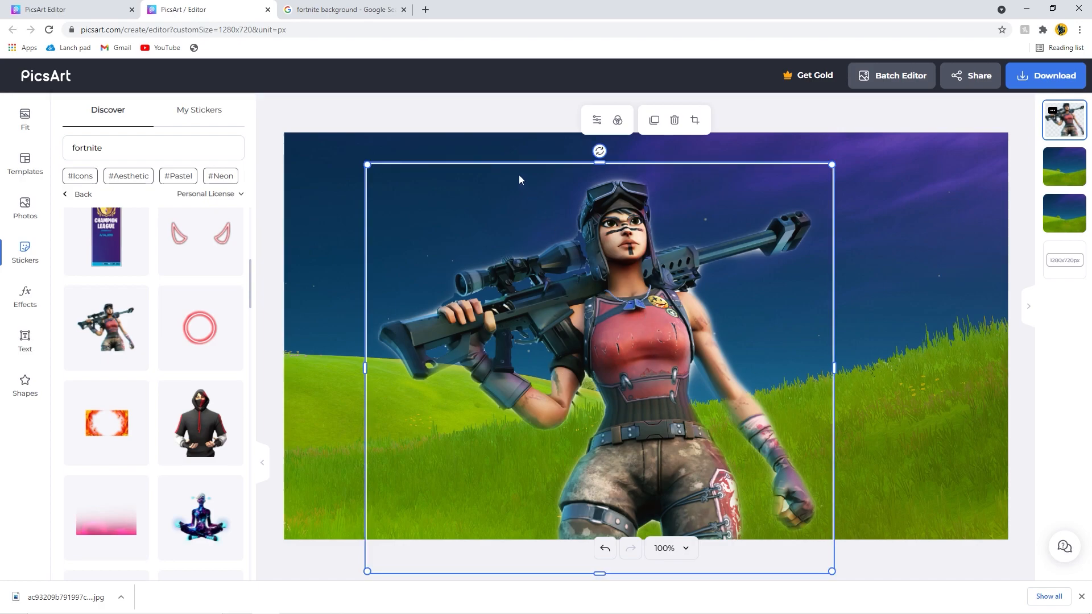
{"action": "left_click_drag", "start_coordinate": [832, 573], "coordinate": [826, 568]}
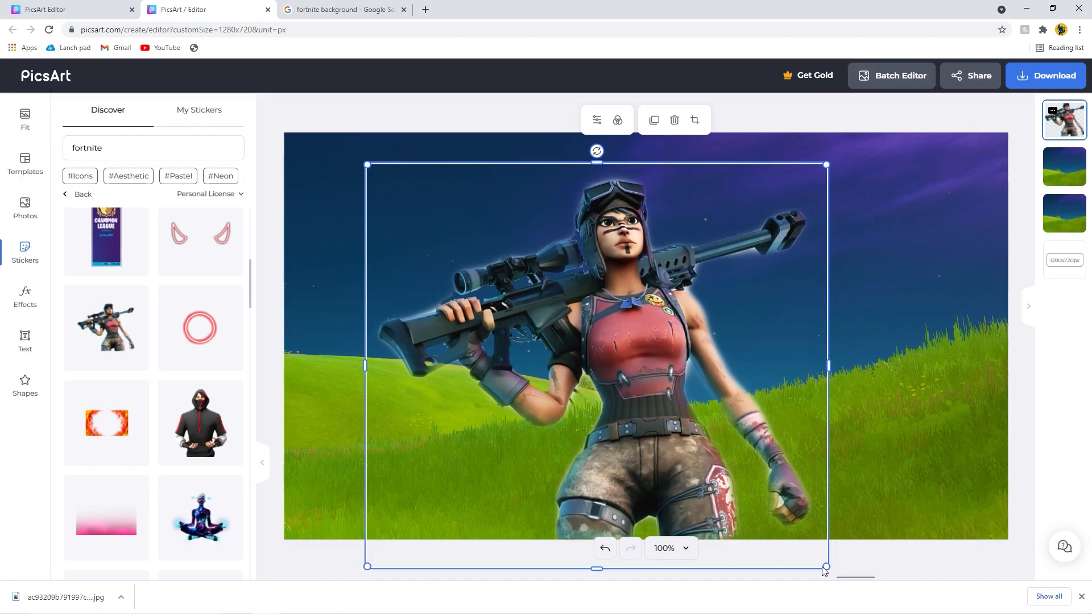
{"action": "left_click_drag", "start_coordinate": [641, 437], "coordinate": [643, 437]}
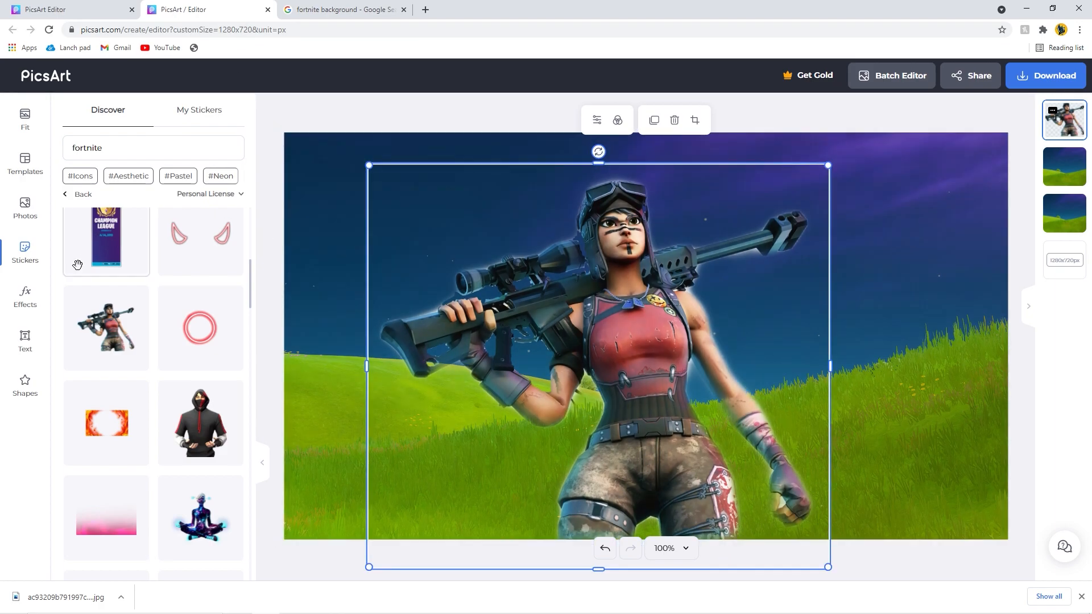
Add the red streaks sticker, stretch it over the whole canvas, and place its layer behind the character
{"action": "scroll", "coordinate": [169, 478], "scroll_direction": "down", "scroll_amount": 4}
{"action": "scroll", "coordinate": [187, 455], "scroll_direction": "down", "scroll_amount": 5}
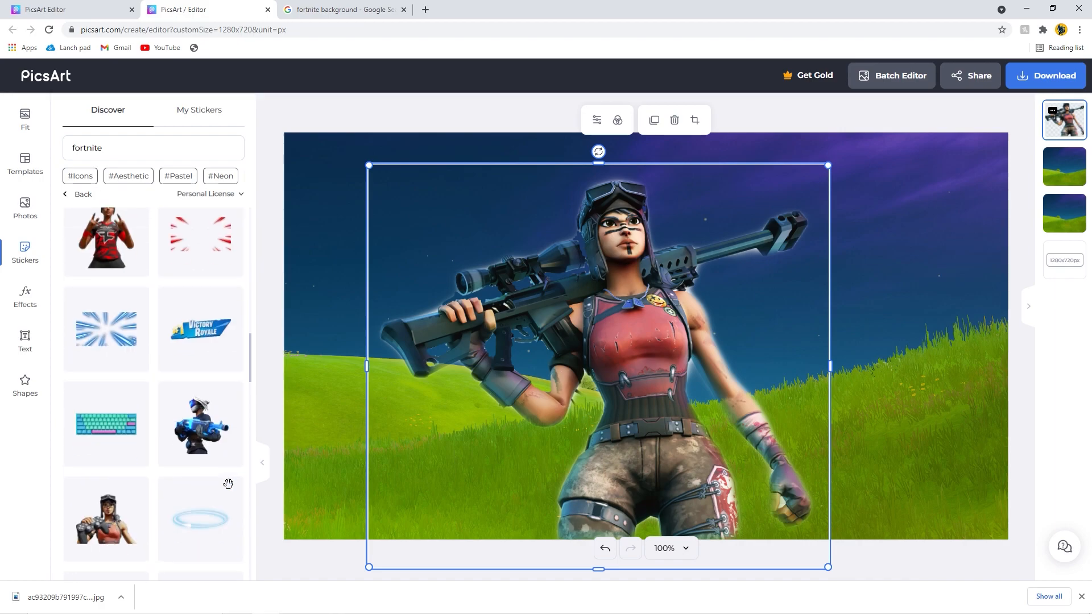
{"action": "scroll", "coordinate": [188, 438], "scroll_direction": "down", "scroll_amount": 2}
{"action": "scroll", "coordinate": [173, 396], "scroll_direction": "down", "scroll_amount": 8}
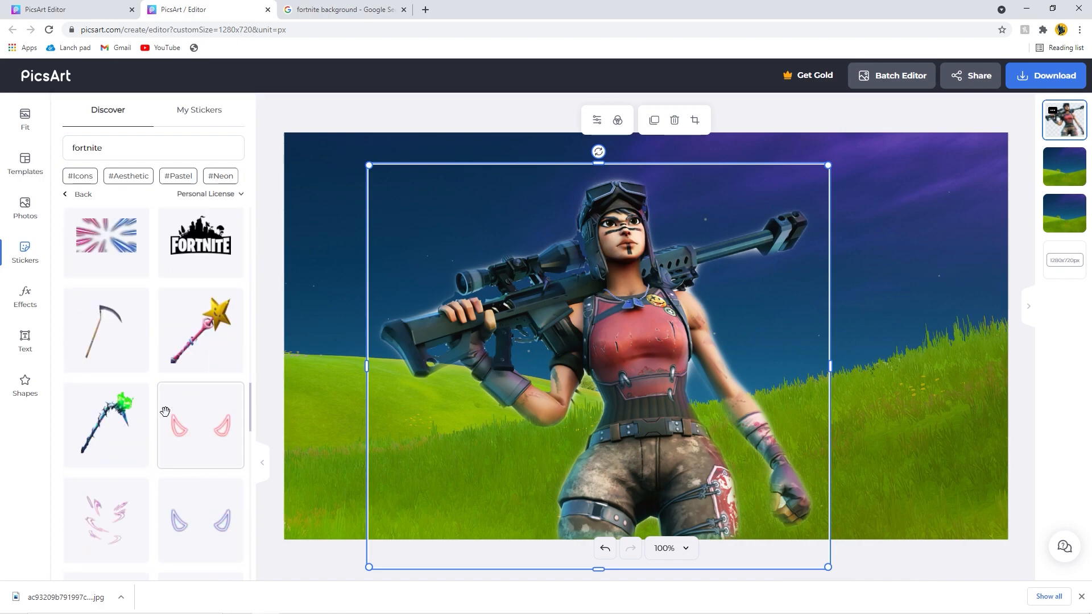
{"action": "scroll", "coordinate": [168, 409], "scroll_direction": "up", "scroll_amount": 10}
{"action": "scroll", "coordinate": [172, 411], "scroll_direction": "up", "scroll_amount": 8}
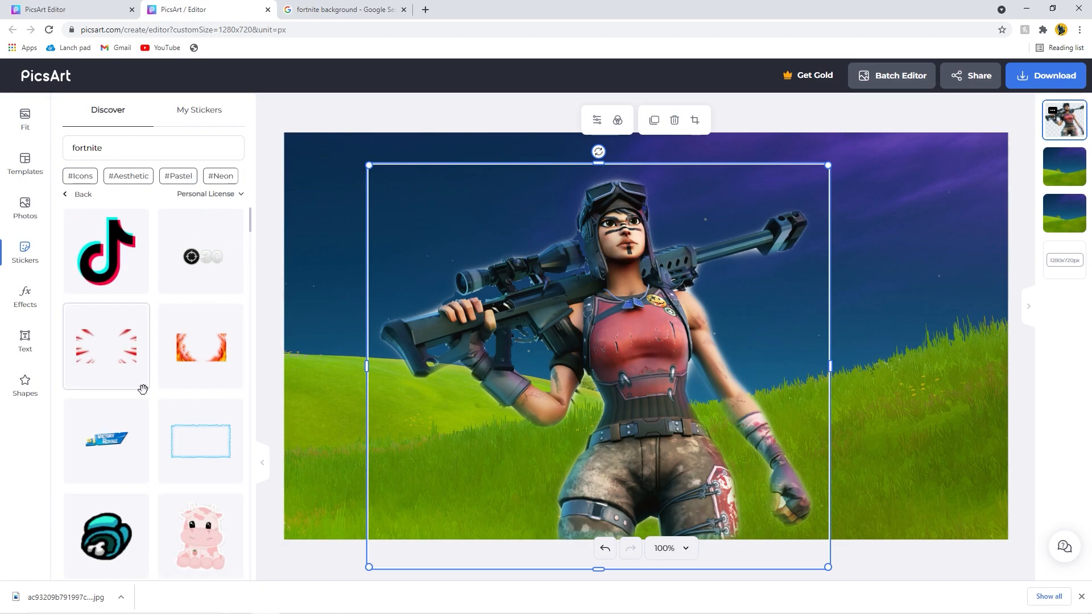
{"action": "left_click", "coordinate": [126, 375]}
{"action": "left_click_drag", "start_coordinate": [864, 458], "coordinate": [1020, 548]}
{"action": "left_click_drag", "start_coordinate": [429, 216], "coordinate": [232, 144]}
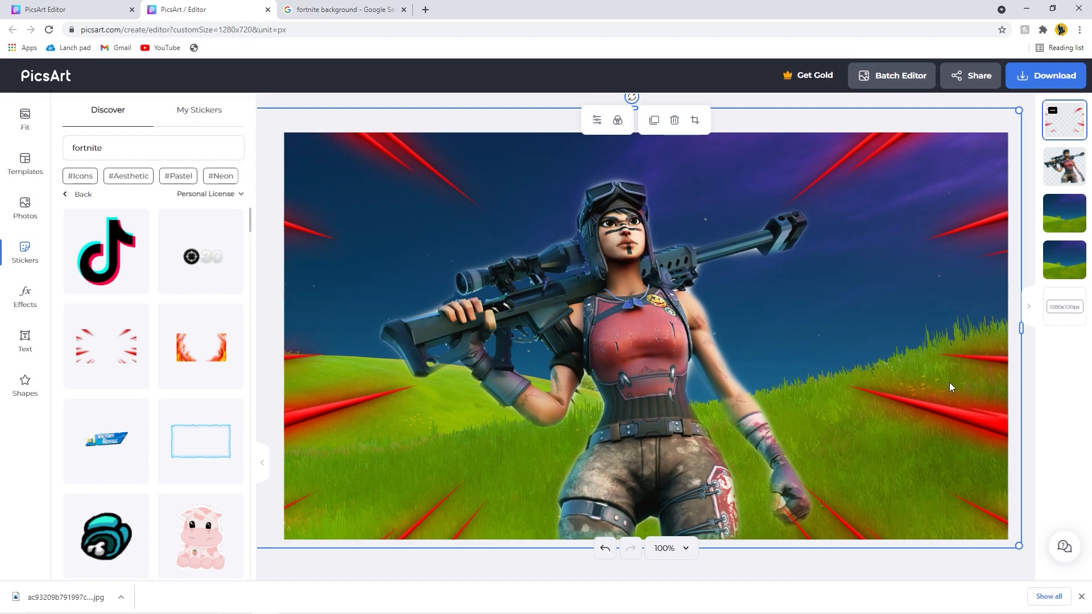
{"action": "left_click_drag", "start_coordinate": [1064, 167], "coordinate": [1091, 124]}
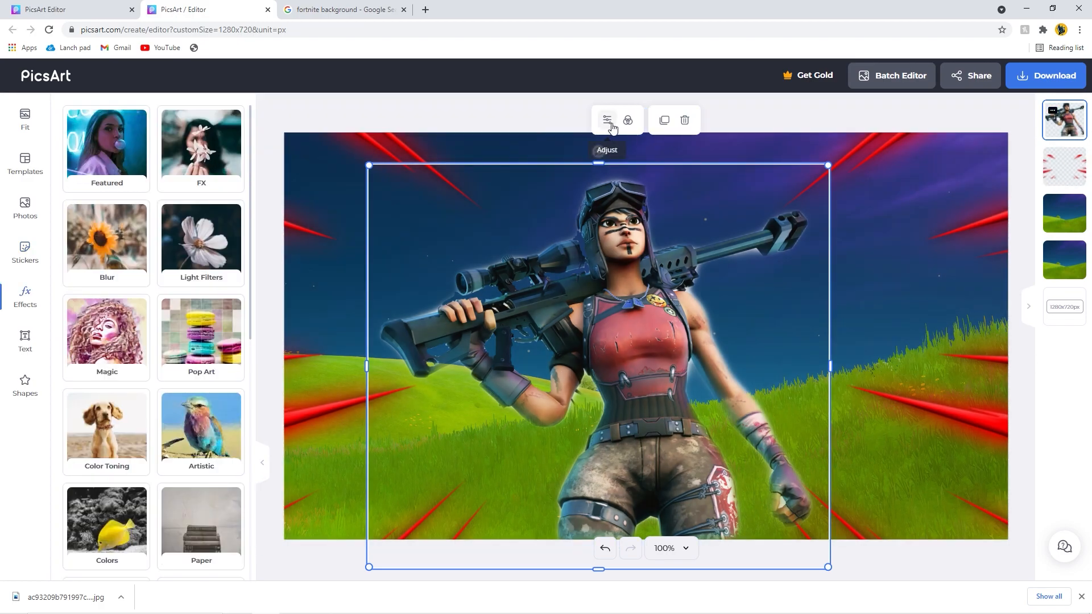
Adjust the character sticker's colour and light, setting its saturation to 46 and its shadows to 2
{"action": "left_click", "coordinate": [607, 120]}
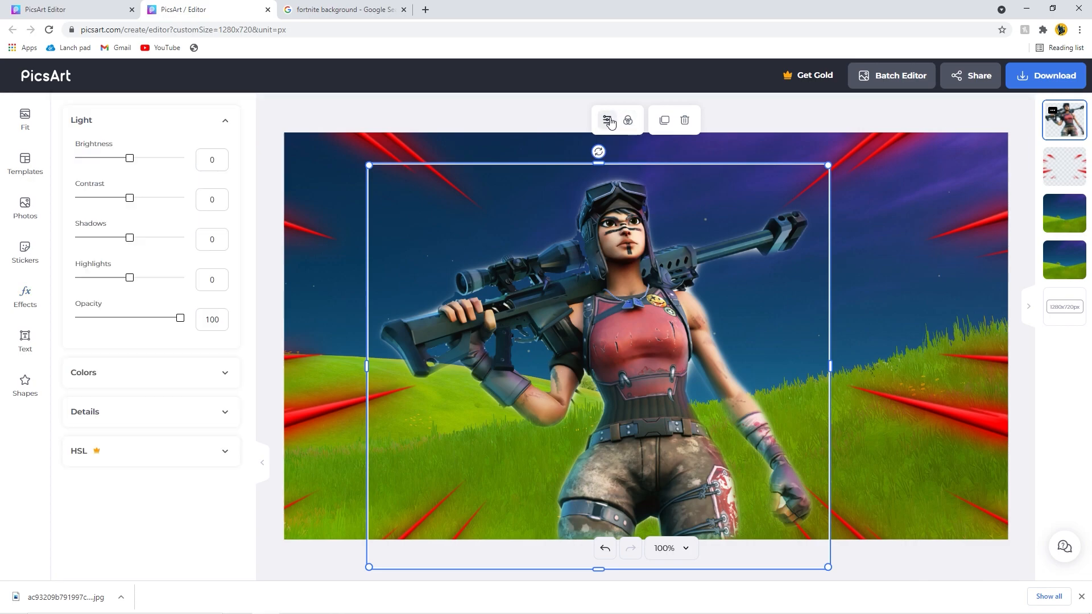
{"action": "left_click", "coordinate": [177, 374]}
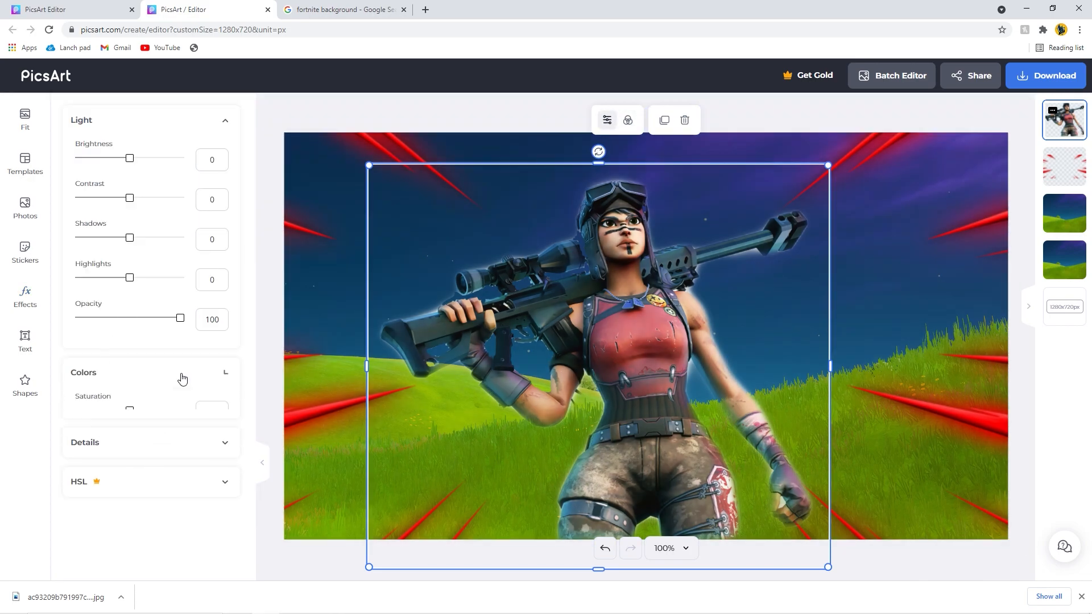
{"action": "left_click_drag", "start_coordinate": [133, 412], "coordinate": [161, 412]}
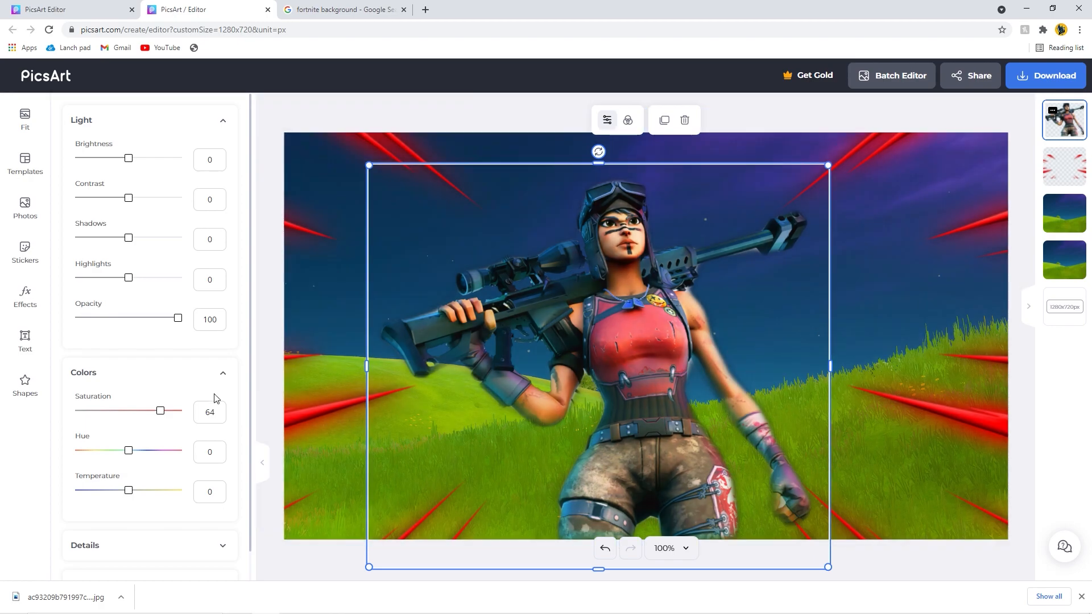
{"action": "left_click_drag", "start_coordinate": [164, 412], "coordinate": [156, 414]}
{"action": "mouse_move", "coordinate": [128, 158]}
{"action": "left_mouse_down"}
{"action": "mouse_move", "coordinate": [176, 161]}
{"action": "mouse_move", "coordinate": [132, 162]}
{"action": "left_mouse_up"}
{"action": "left_click_drag", "start_coordinate": [130, 199], "coordinate": [122, 244]}
{"action": "mouse_move", "coordinate": [122, 243]}
{"action": "left_mouse_down"}
{"action": "mouse_move", "coordinate": [173, 245]}
{"action": "mouse_move", "coordinate": [135, 243]}
{"action": "left_mouse_up"}
Try a hue of 180 on the character sticker, and return its hue to 0
{"action": "scroll", "coordinate": [175, 330], "scroll_direction": "down", "scroll_amount": 1}
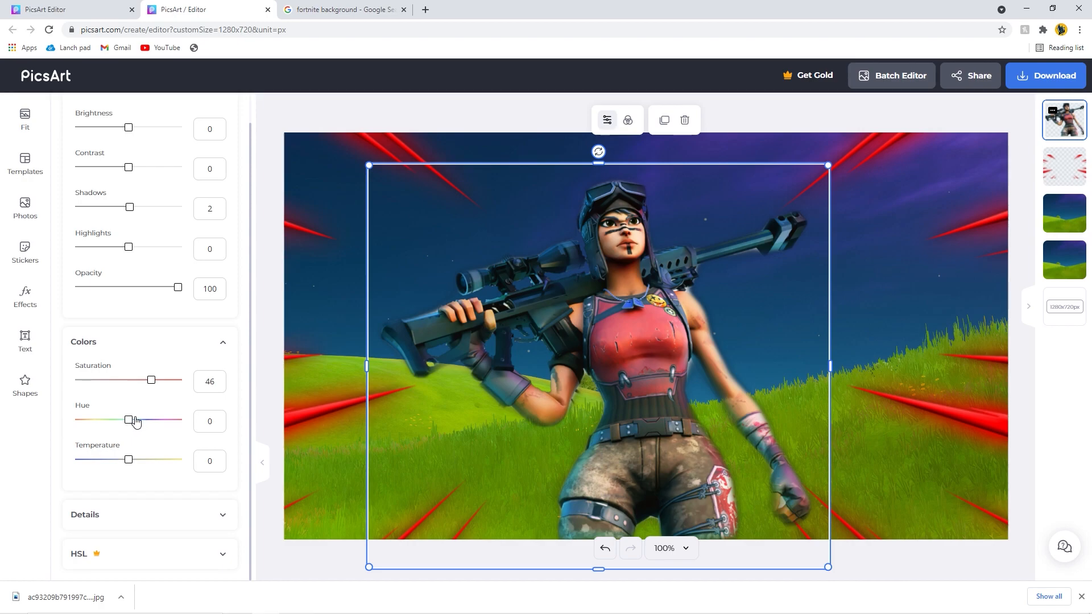
{"action": "left_click_drag", "start_coordinate": [130, 422], "coordinate": [185, 423]}
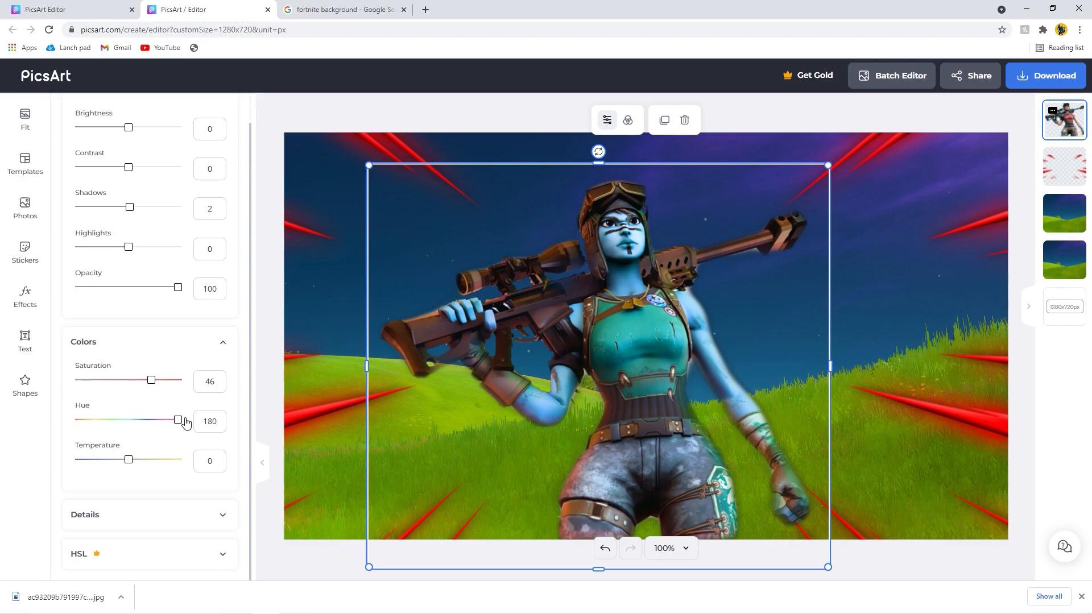
{"action": "left_click_drag", "start_coordinate": [185, 423], "coordinate": [134, 426]}
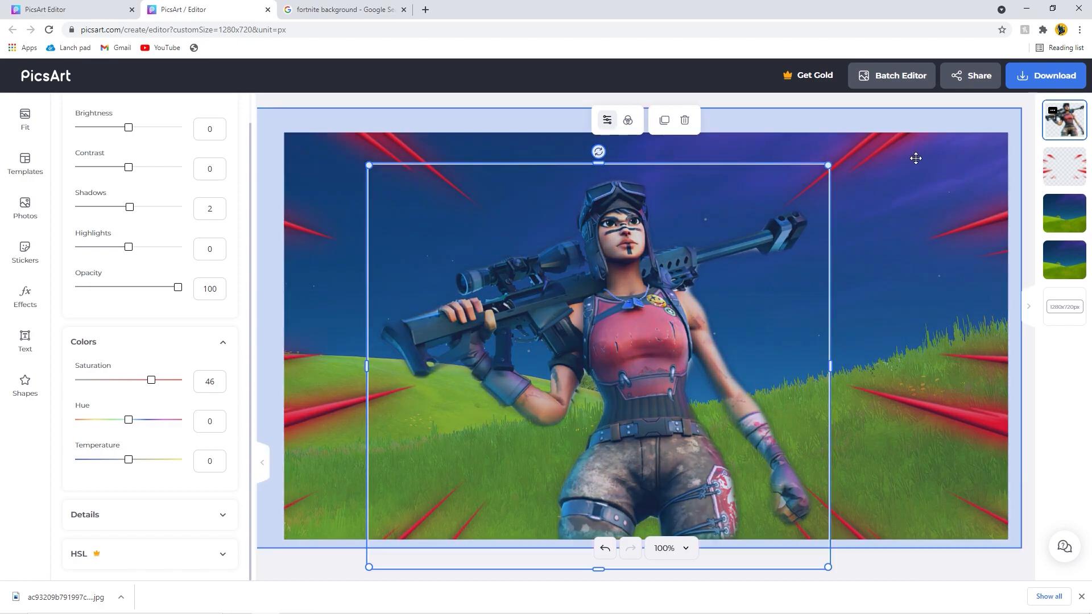
Set the hue of the red streaks sticker to 2
{"action": "left_click", "coordinate": [984, 254]}
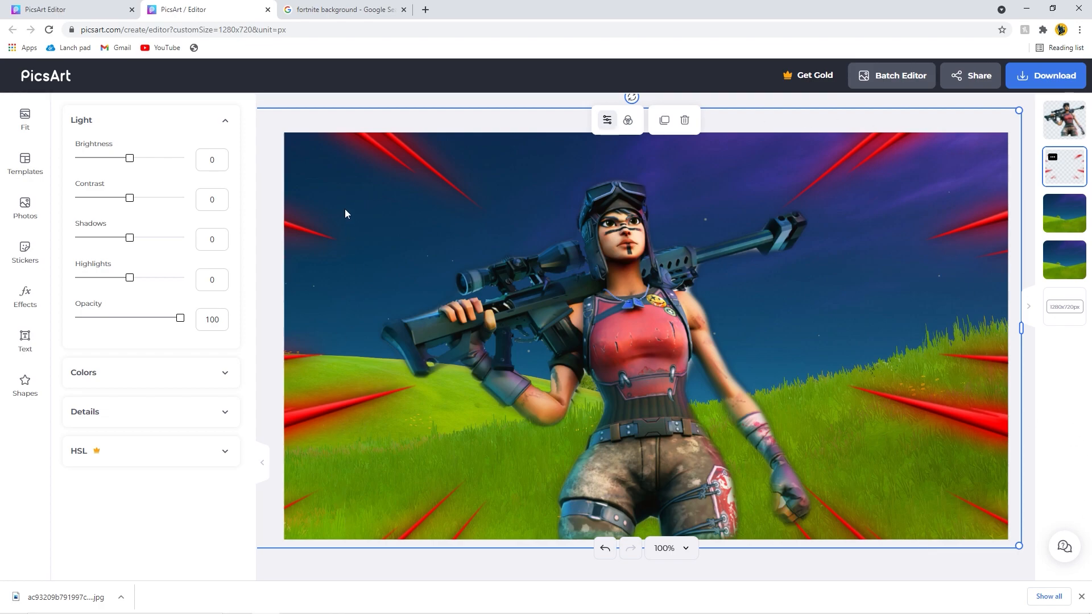
{"action": "left_click", "coordinate": [199, 380]}
{"action": "mouse_move", "coordinate": [130, 451]}
{"action": "left_mouse_down"}
{"action": "mouse_move", "coordinate": [184, 454]}
{"action": "mouse_move", "coordinate": [79, 453]}
{"action": "mouse_move", "coordinate": [134, 464]}
{"action": "left_mouse_up"}
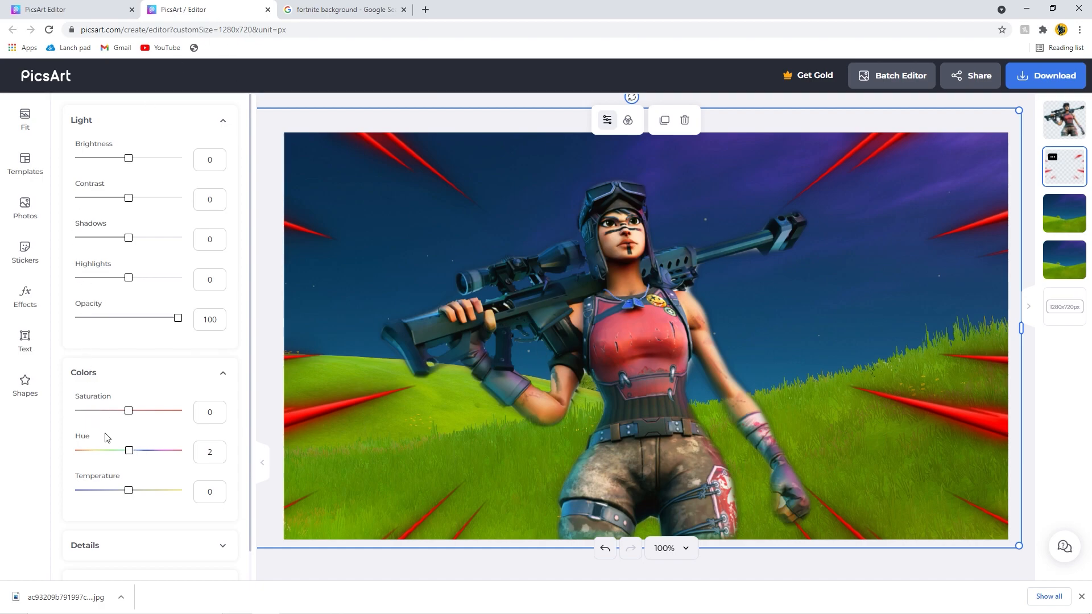
Delete the smaller duplicate grass background layer that lies beneath the full-canvas one
{"action": "left_click", "coordinate": [1065, 262]}
{"action": "left_click", "coordinate": [1065, 222]}
{"action": "right_click", "coordinate": [1060, 257]}
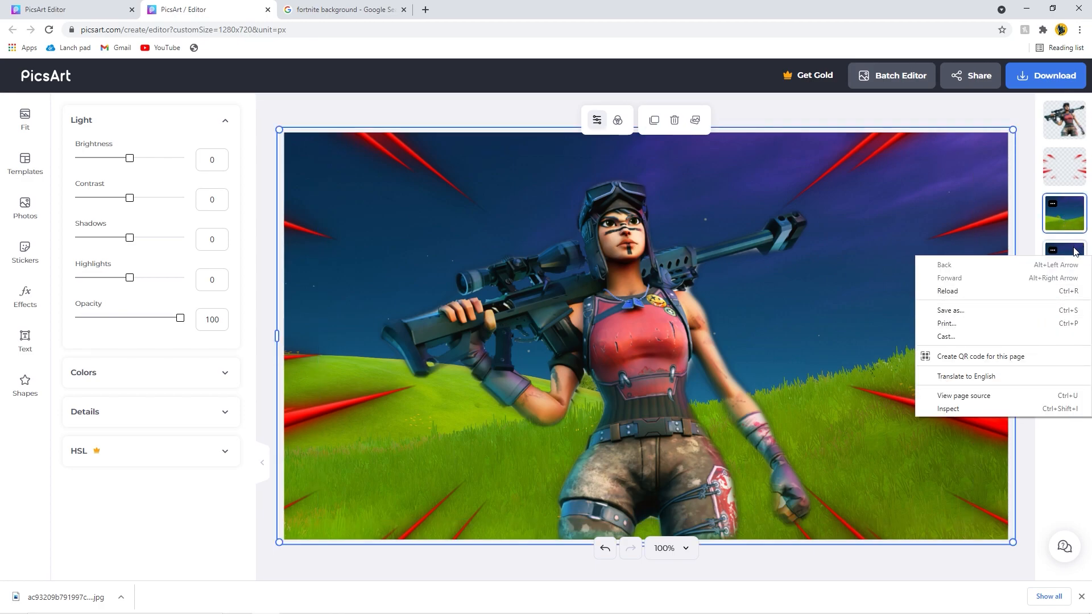
{"action": "left_click", "coordinate": [1075, 252]}
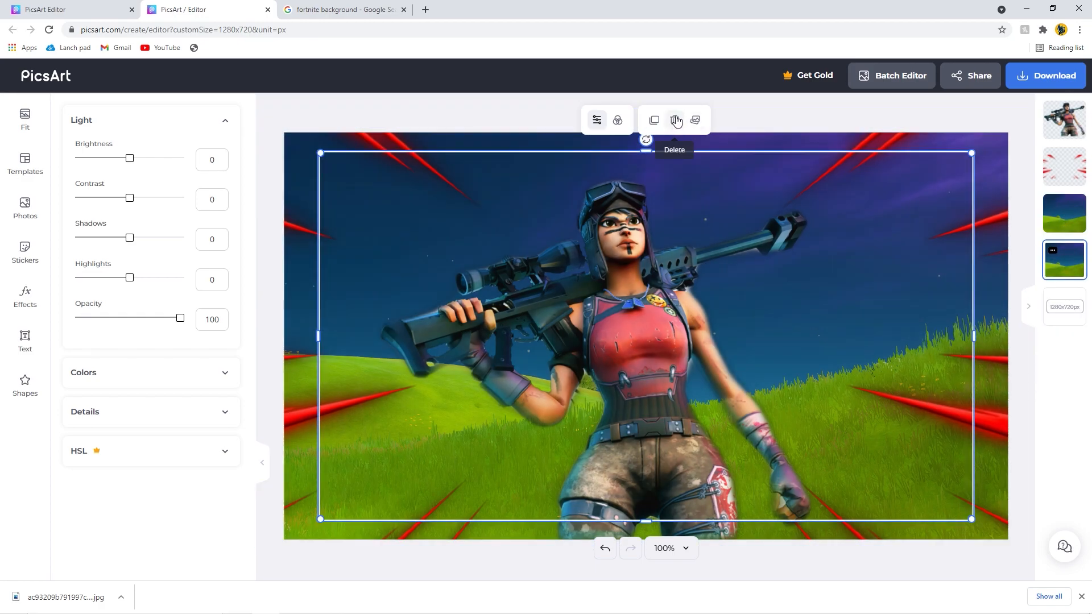
{"action": "left_click", "coordinate": [675, 120]}
Set the saturation of the remaining grass background photo to 51
{"action": "left_click", "coordinate": [1058, 219]}
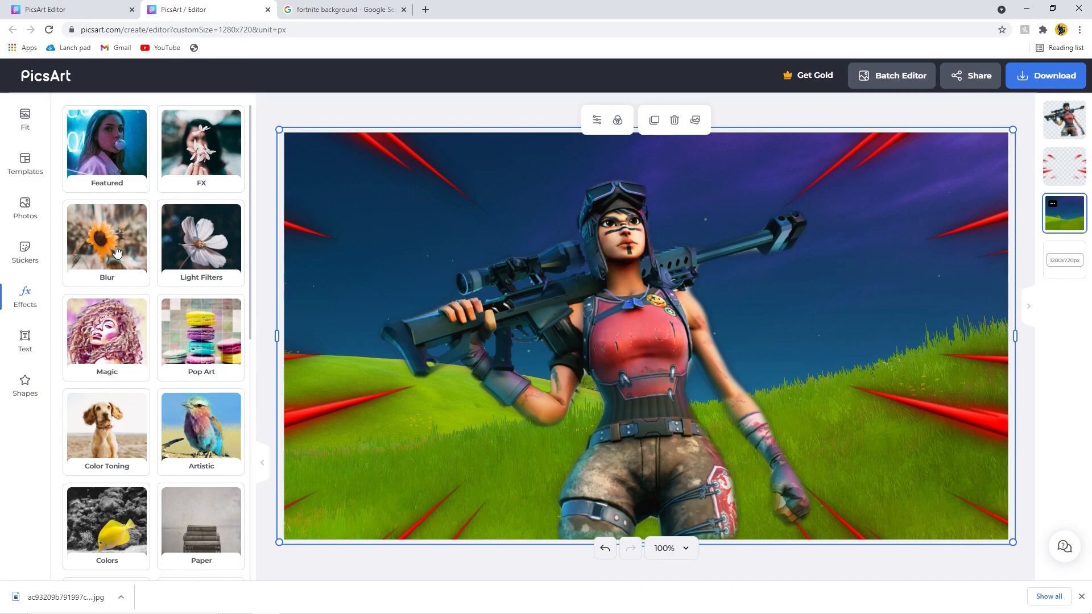
{"action": "left_click", "coordinate": [597, 120]}
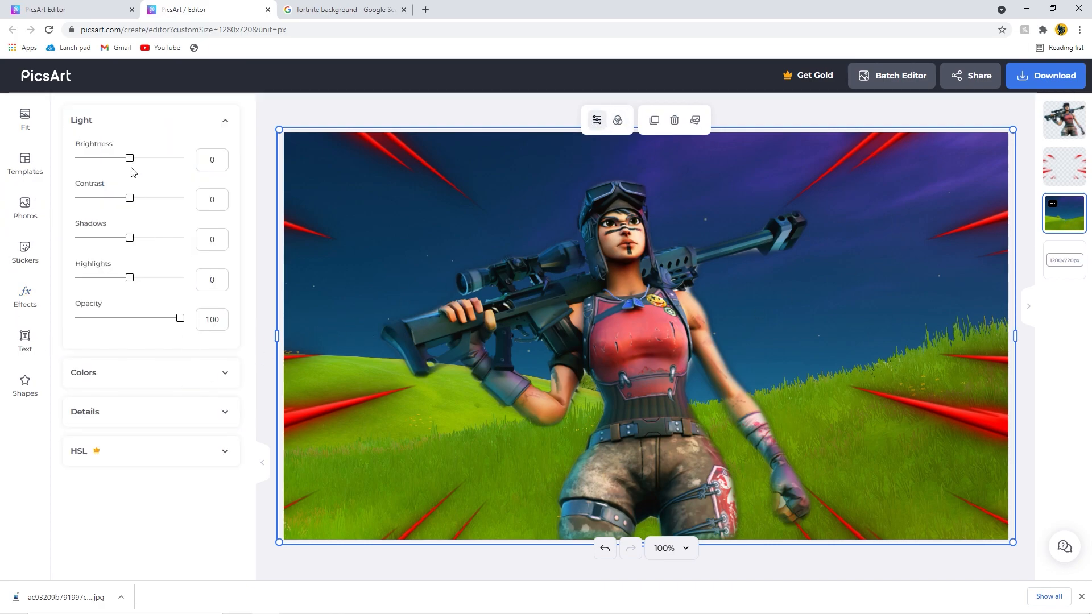
{"action": "left_click", "coordinate": [228, 373]}
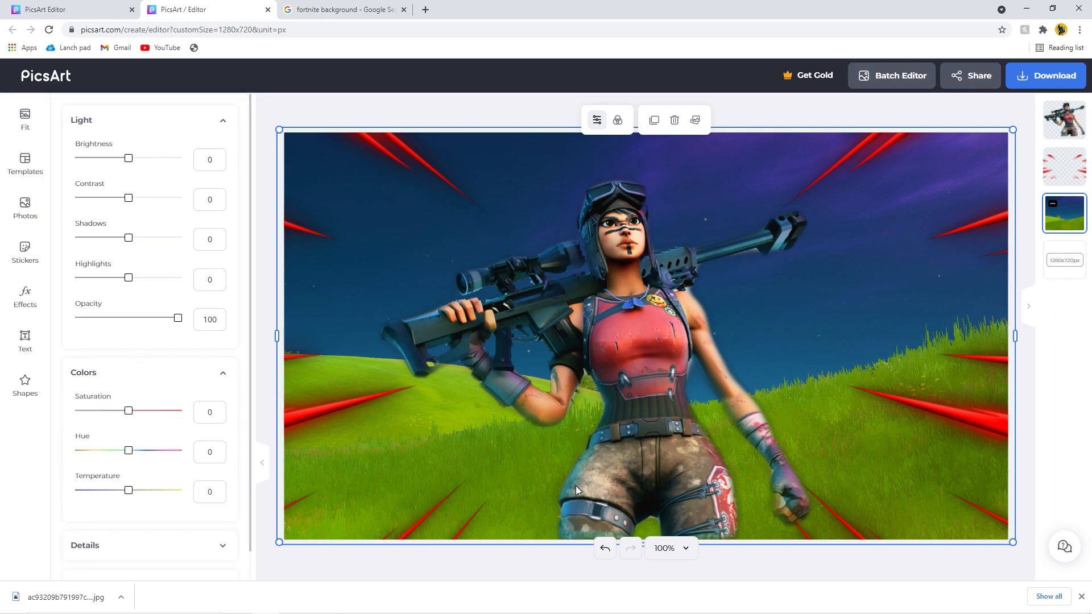
{"action": "left_click_drag", "start_coordinate": [132, 412], "coordinate": [182, 409]}
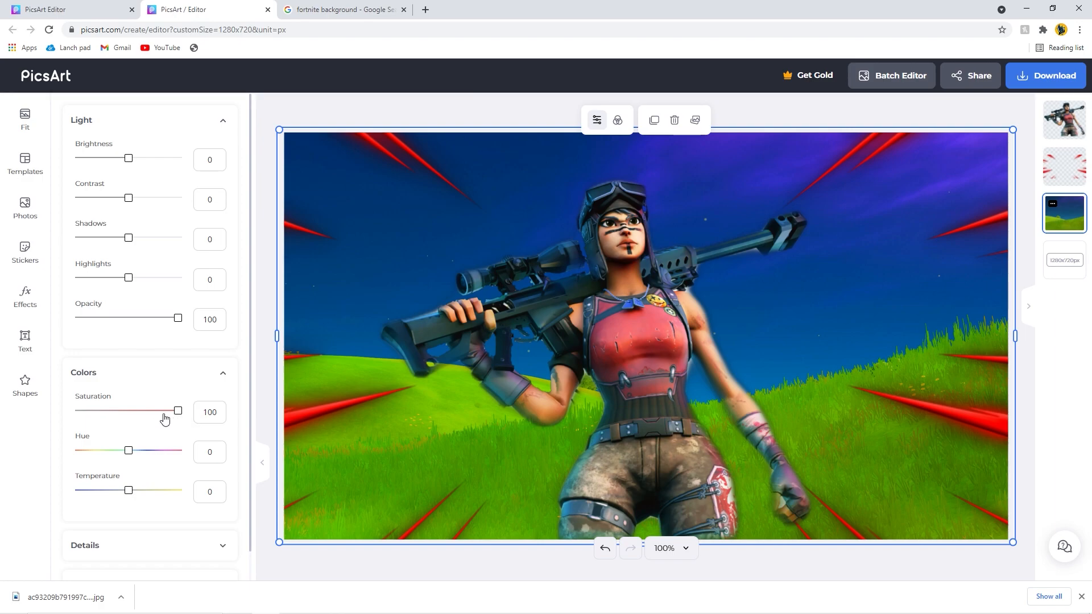
{"action": "mouse_move", "coordinate": [178, 413]}
{"action": "left_mouse_down"}
{"action": "mouse_move", "coordinate": [136, 417]}
{"action": "mouse_move", "coordinate": [157, 416]}
{"action": "left_mouse_up"}
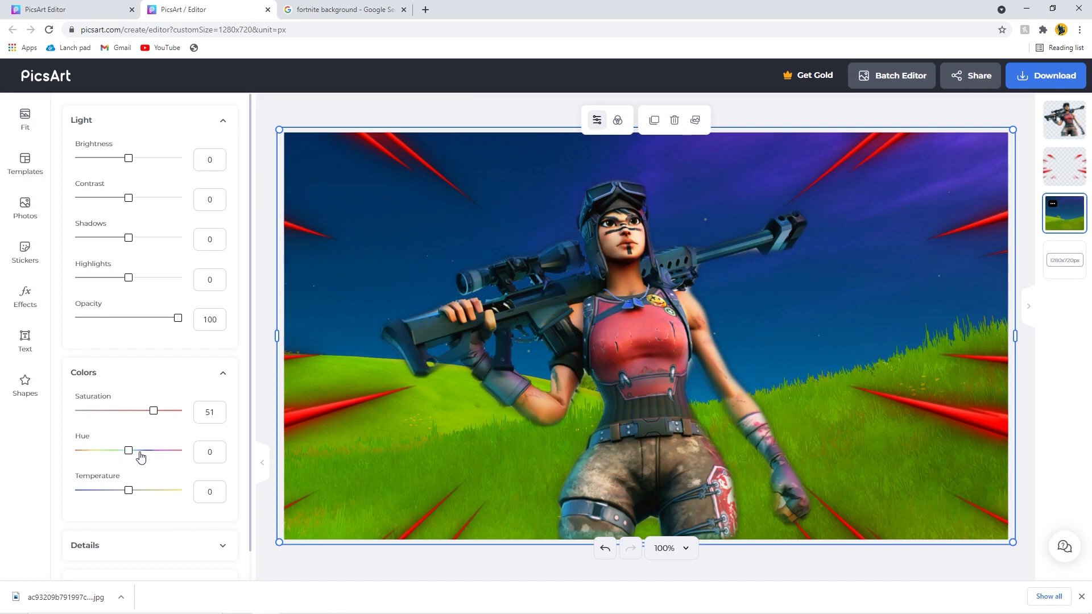
{"action": "scroll", "coordinate": [151, 524], "scroll_direction": "down", "scroll_amount": 1}
{"action": "scroll", "coordinate": [155, 523], "scroll_direction": "up", "scroll_amount": 1}
Add a heading text to the canvas and replace its placeholder with "Insane game!"
{"action": "left_click", "coordinate": [25, 341]}
{"action": "left_click", "coordinate": [124, 169]}
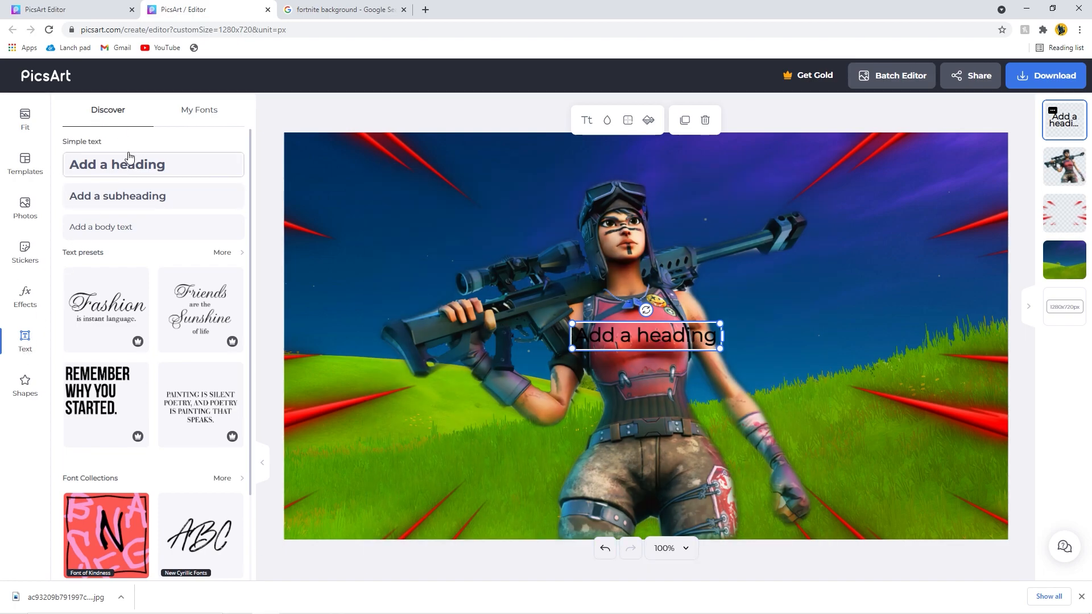
{"action": "double_click", "coordinate": [690, 346]}
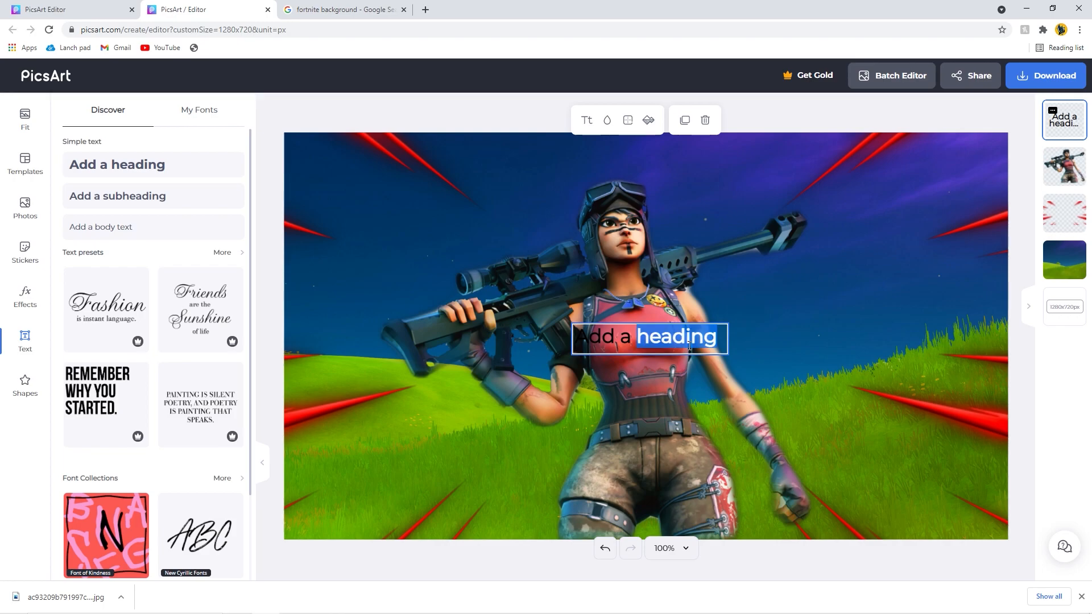
{"action": "key", "text": "BackSpace"}
{"action": "key", "text": "BackSpace"}
{"action": "key", "text": "BackSpace"}
{"action": "key", "text": "BackSpace"}
{"action": "key", "text": "BackSpace"}
{"action": "key", "text": "BackSpace"}
{"action": "key", "text": "BackSpace"}
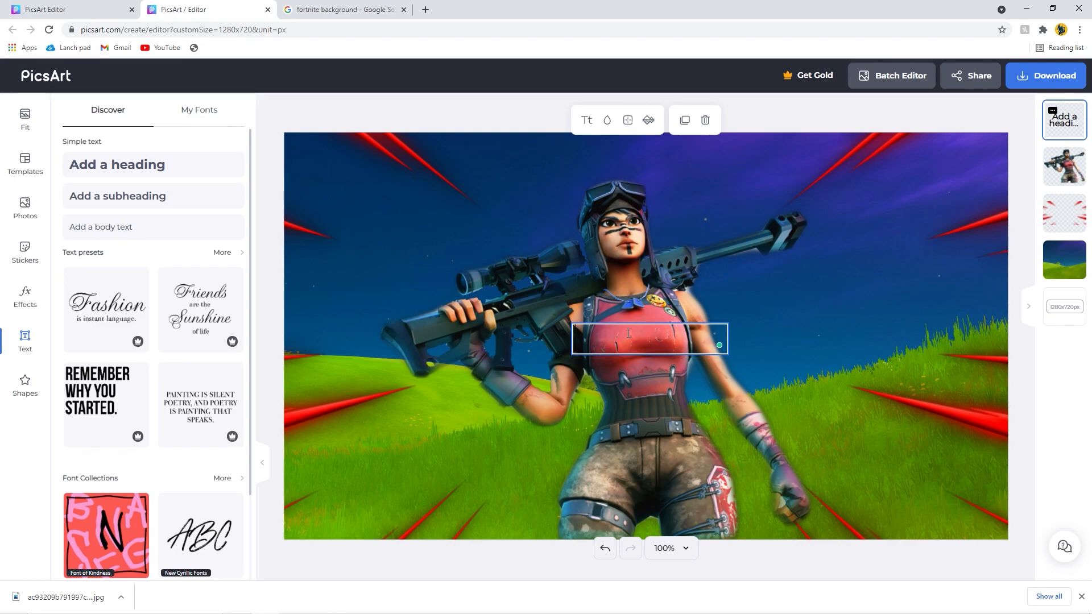
{"action": "type", "text": "Insaine "}
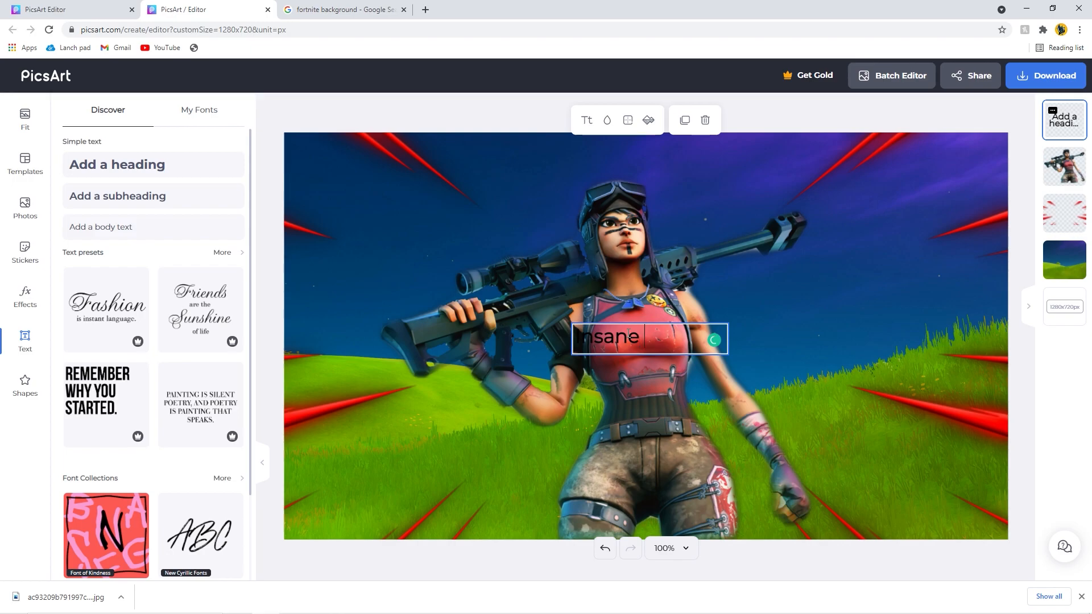
{"action": "type", "text": "game!"}
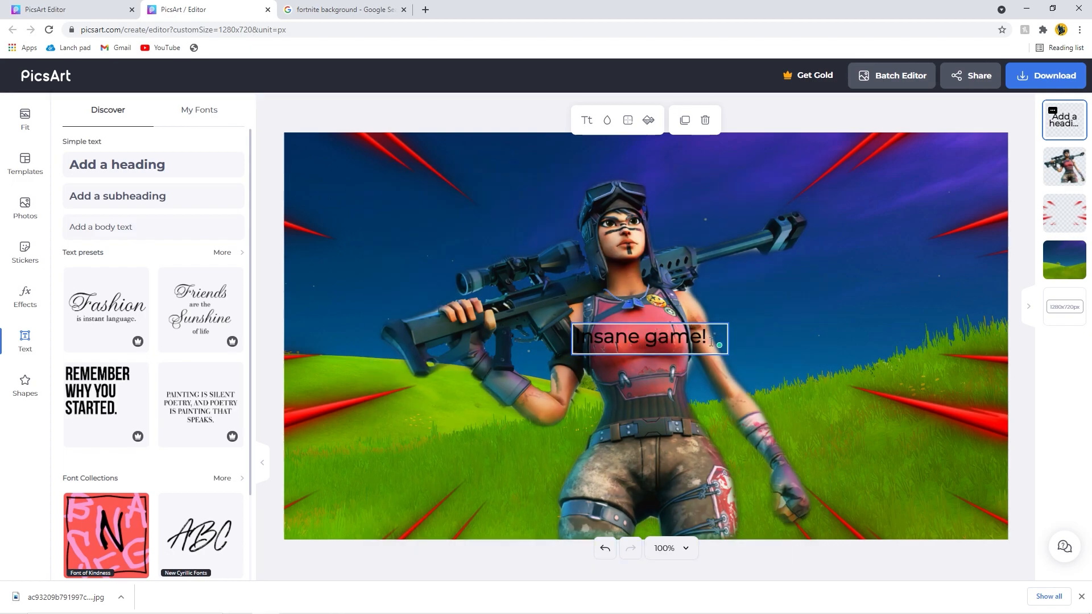
Change the fill colour of the "Insane game!" heading to red #DC0909
{"action": "left_click_drag", "start_coordinate": [713, 340], "coordinate": [573, 341]}
{"action": "left_click", "coordinate": [607, 124]}
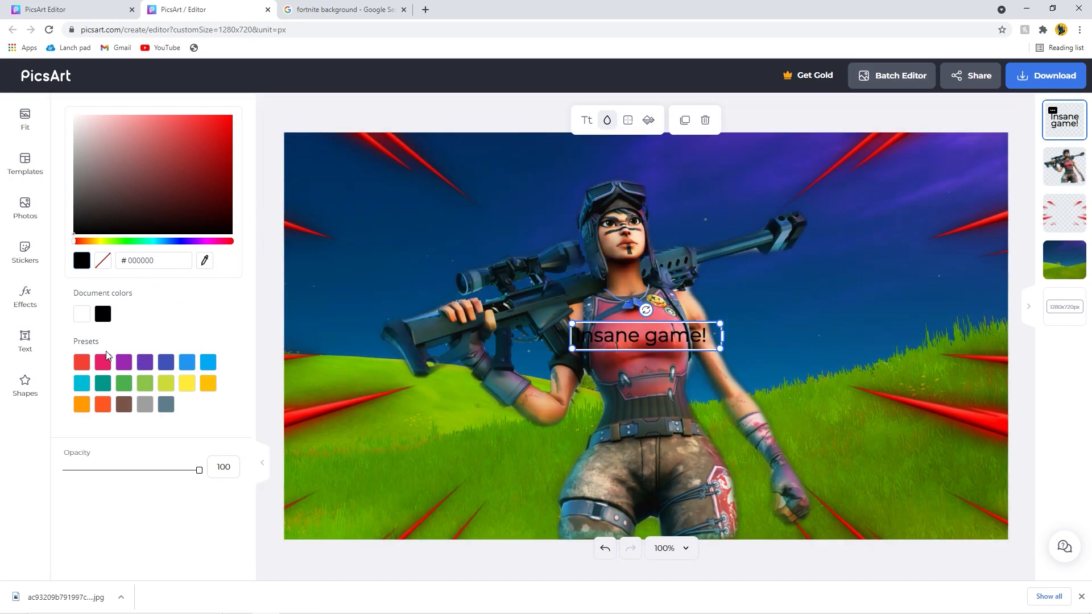
{"action": "left_click_drag", "start_coordinate": [226, 131], "coordinate": [304, 53]}
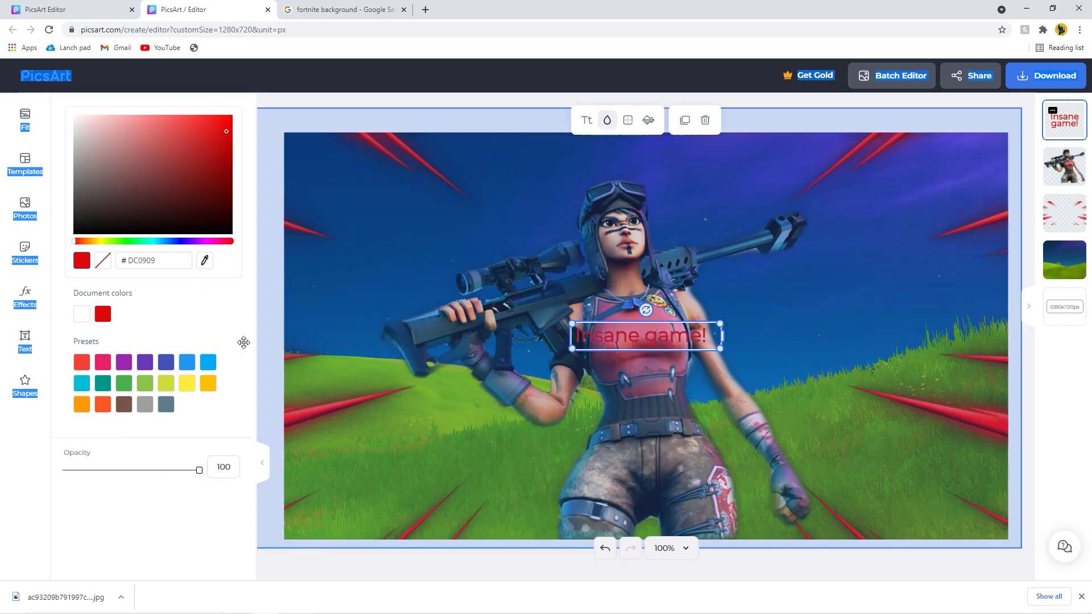
{"action": "left_click", "coordinate": [235, 312]}
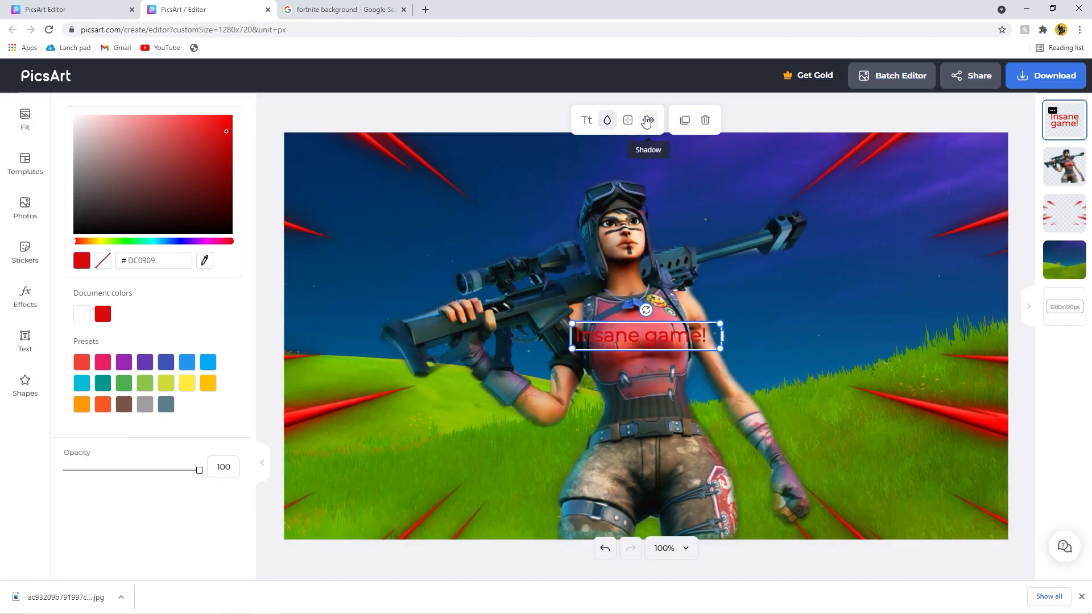
Set the heading's font to AlfaSlabOne and give the letters a white #FFFFFF outline
{"action": "left_click", "coordinate": [587, 120]}
{"action": "left_click", "coordinate": [171, 129]}
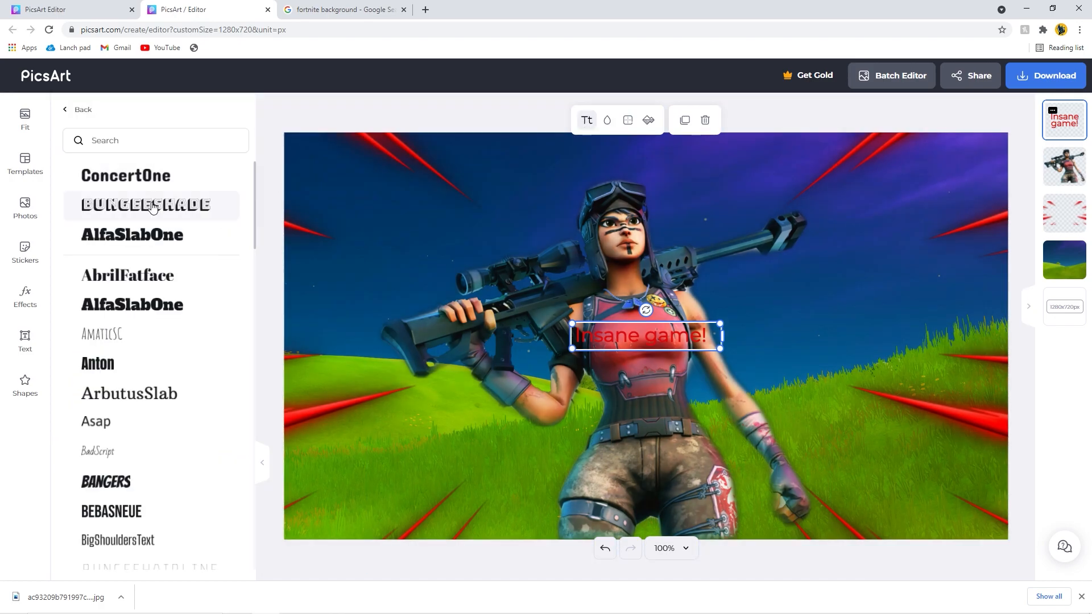
{"action": "left_click", "coordinate": [159, 206]}
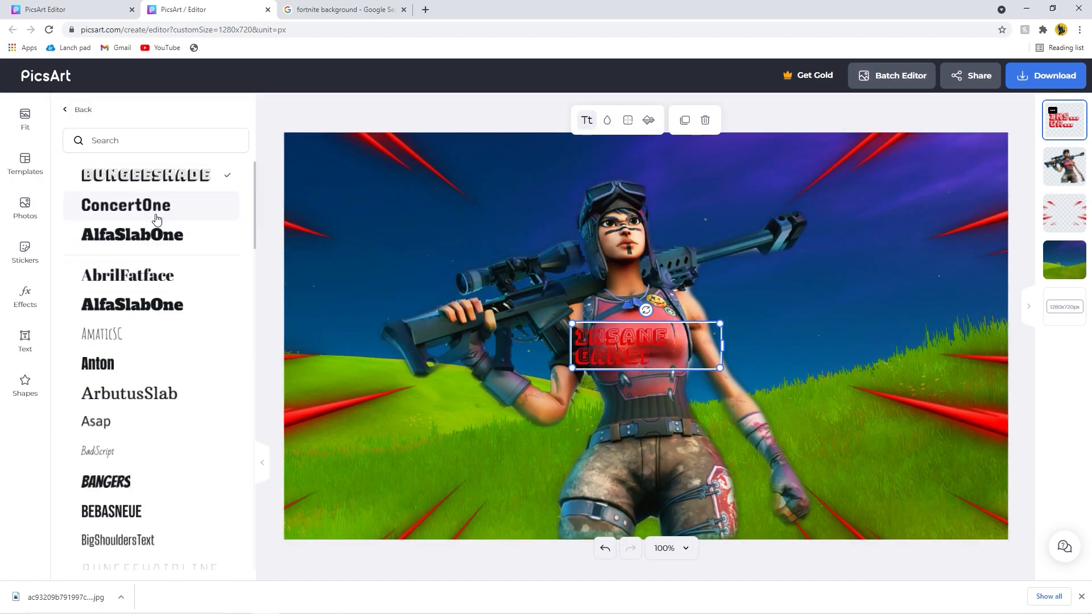
{"action": "left_click", "coordinate": [152, 233]}
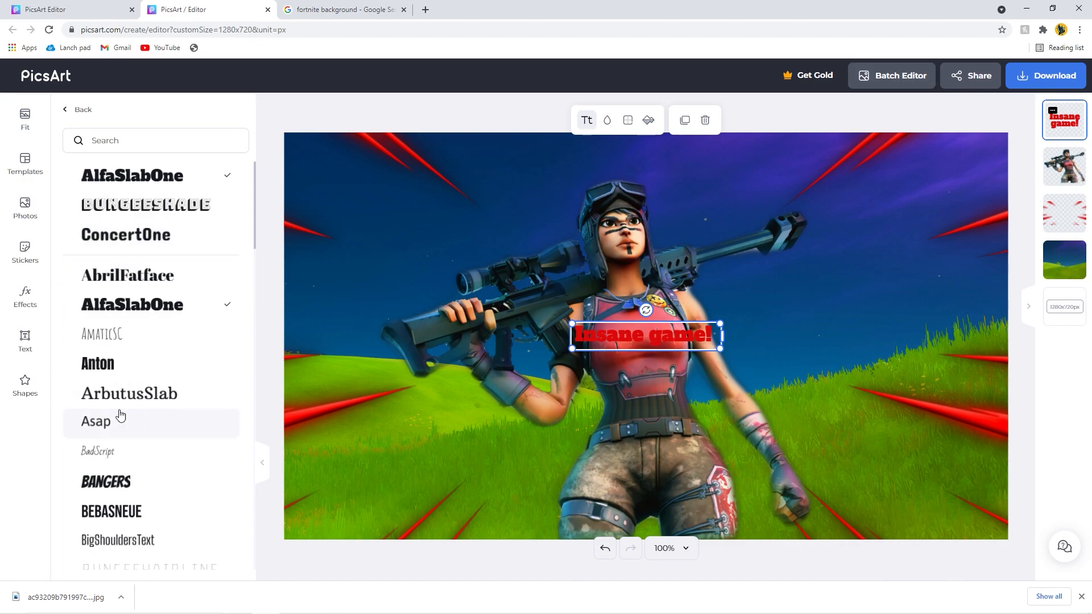
{"action": "left_click", "coordinate": [638, 124]}
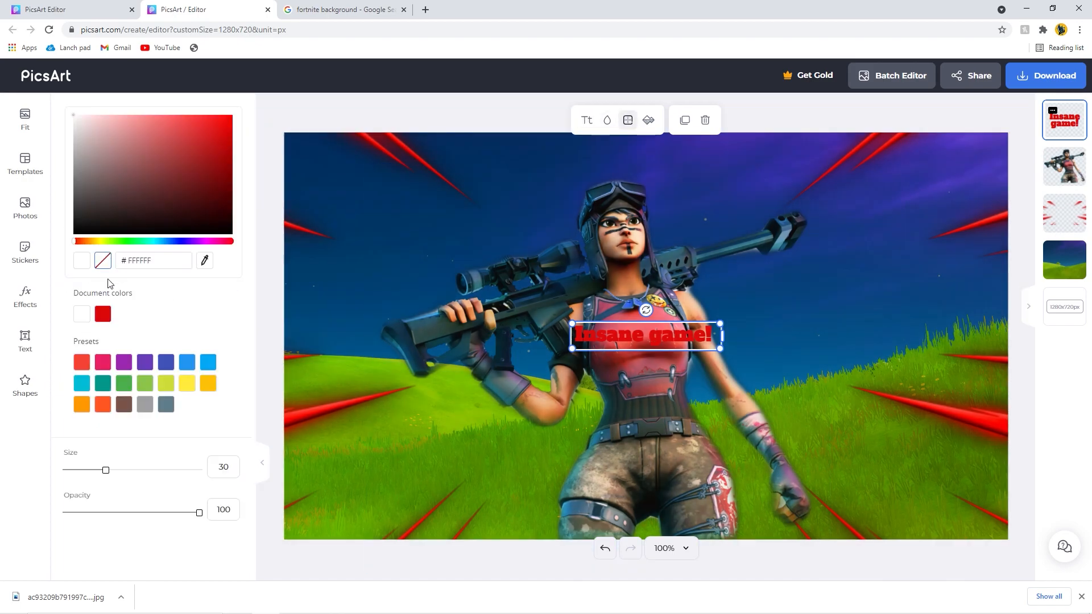
{"action": "left_click", "coordinate": [86, 318]}
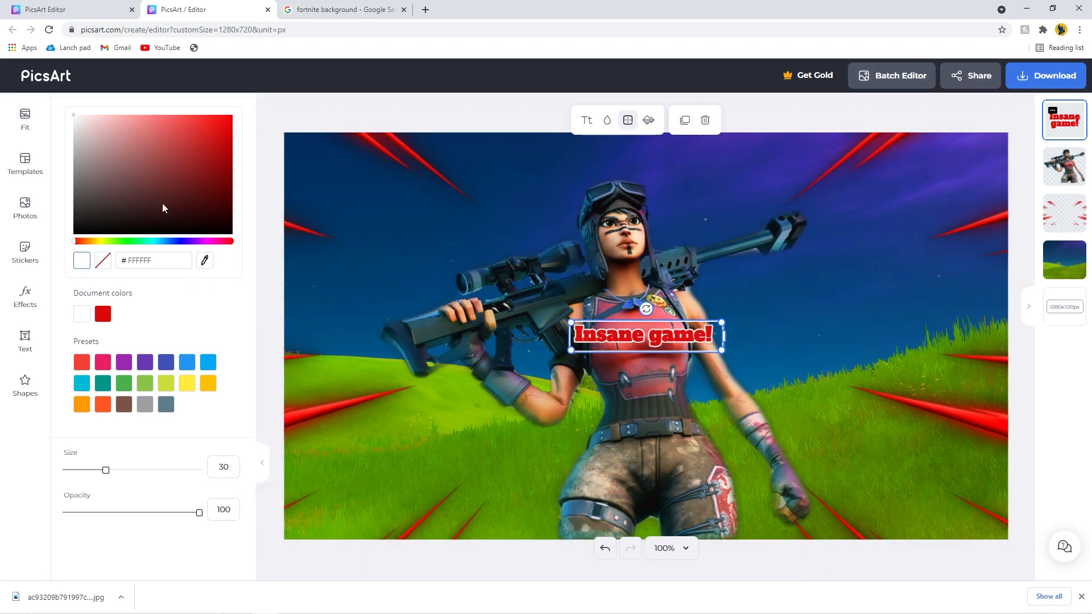
Enlarge the heading and place it tilted downward to the right, beside the character's shoulder below the rifle barrel, and deselect it
{"action": "left_click_drag", "start_coordinate": [667, 345], "coordinate": [958, 380]}
{"action": "left_click_drag", "start_coordinate": [878, 312], "coordinate": [835, 259]}
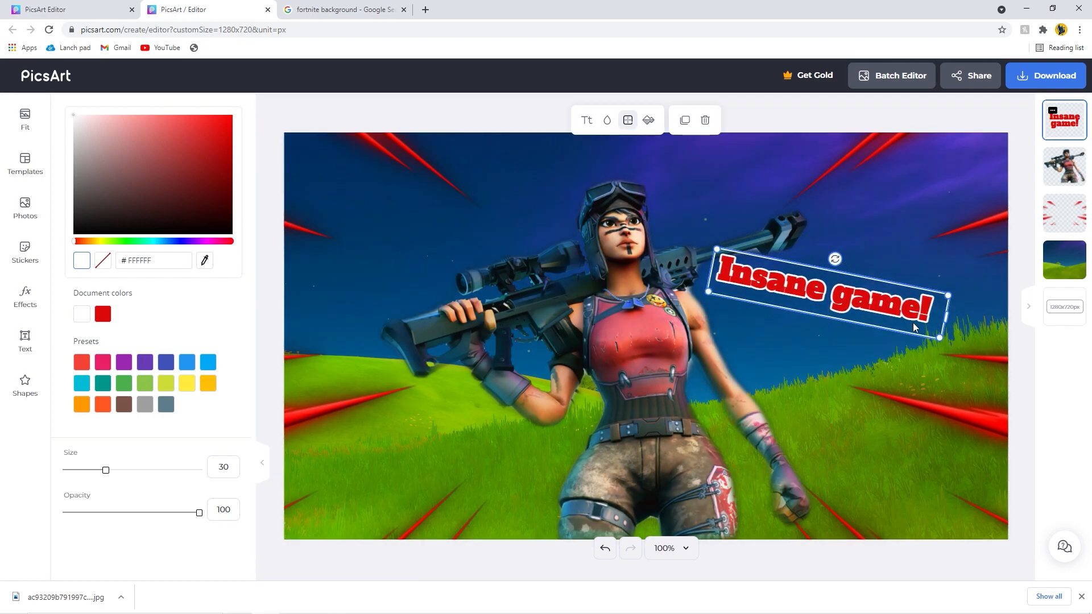
{"action": "mouse_move", "coordinate": [916, 323]}
{"action": "left_mouse_down"}
{"action": "mouse_move", "coordinate": [866, 255]}
{"action": "mouse_move", "coordinate": [879, 238]}
{"action": "mouse_move", "coordinate": [906, 273]}
{"action": "mouse_move", "coordinate": [909, 331]}
{"action": "left_mouse_up"}
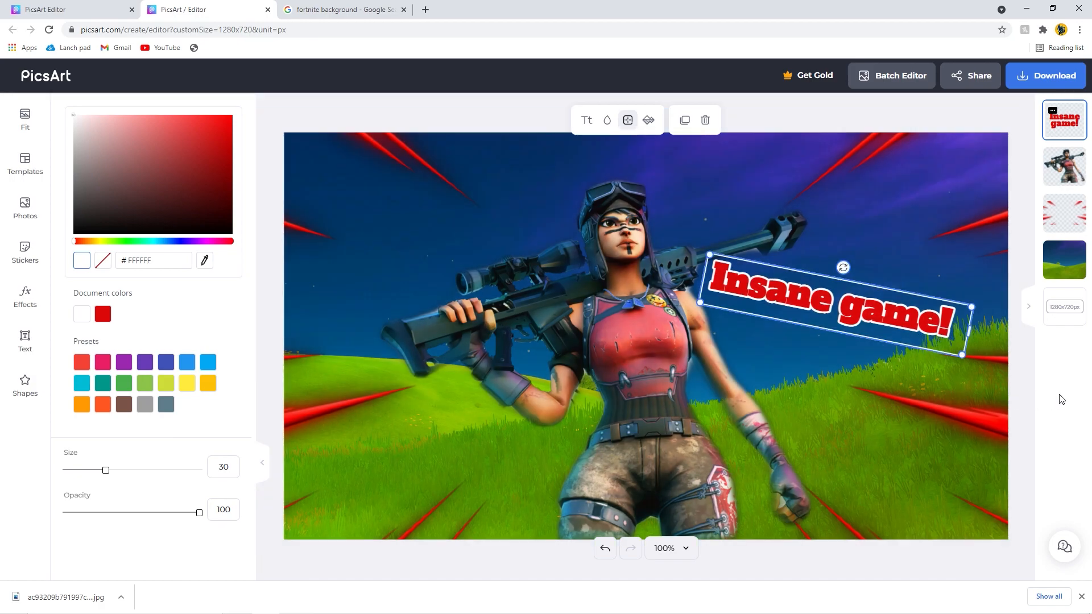
{"action": "left_click_drag", "start_coordinate": [916, 323], "coordinate": [921, 329]}
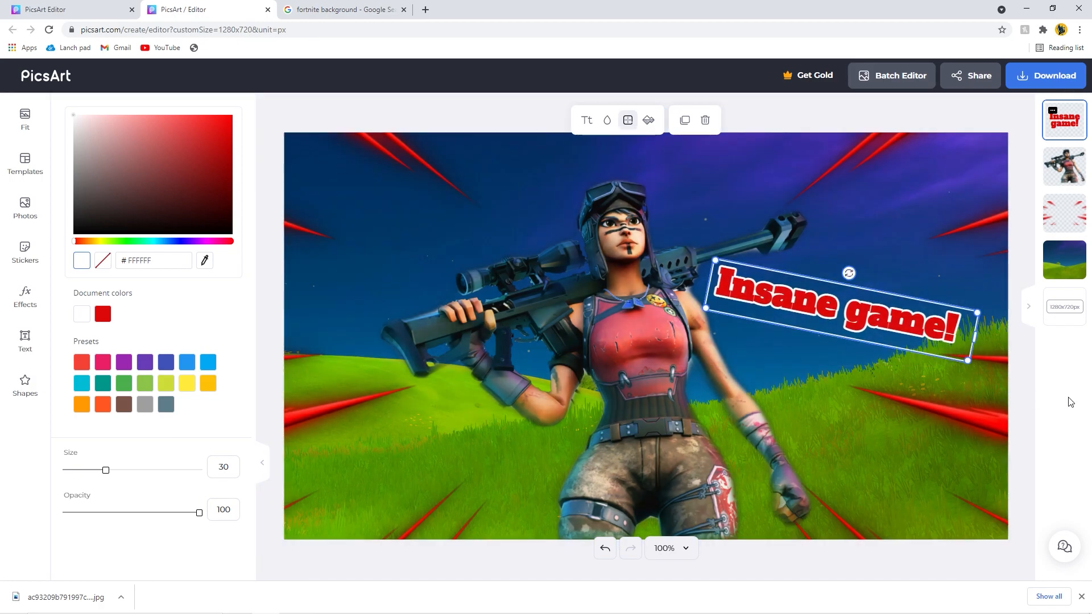
{"action": "left_click", "coordinate": [348, 99]}
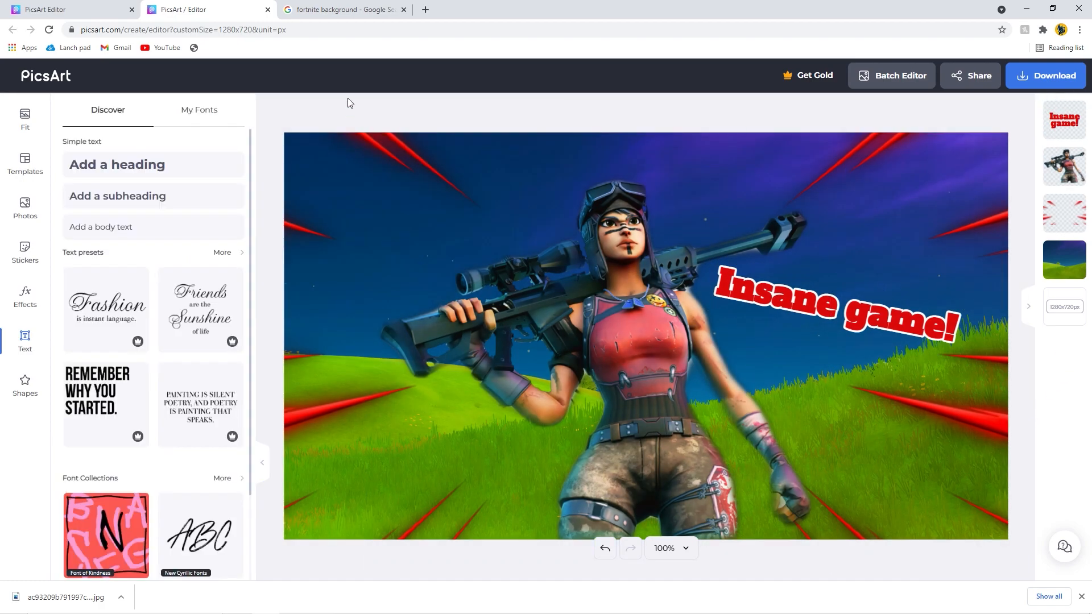